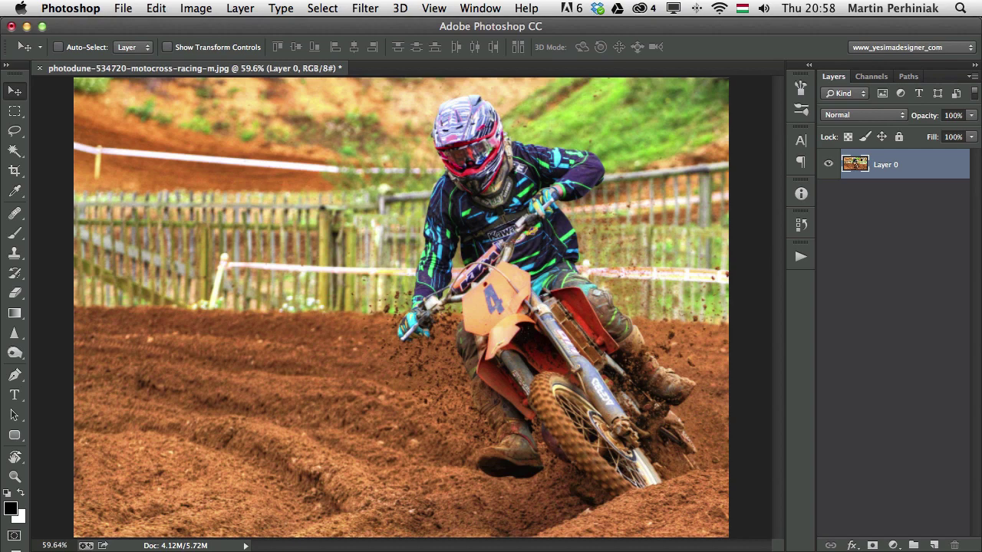
- Clear the selection of Layer 0 in the Layers panel of the motocross photo
key("super+shift+2")
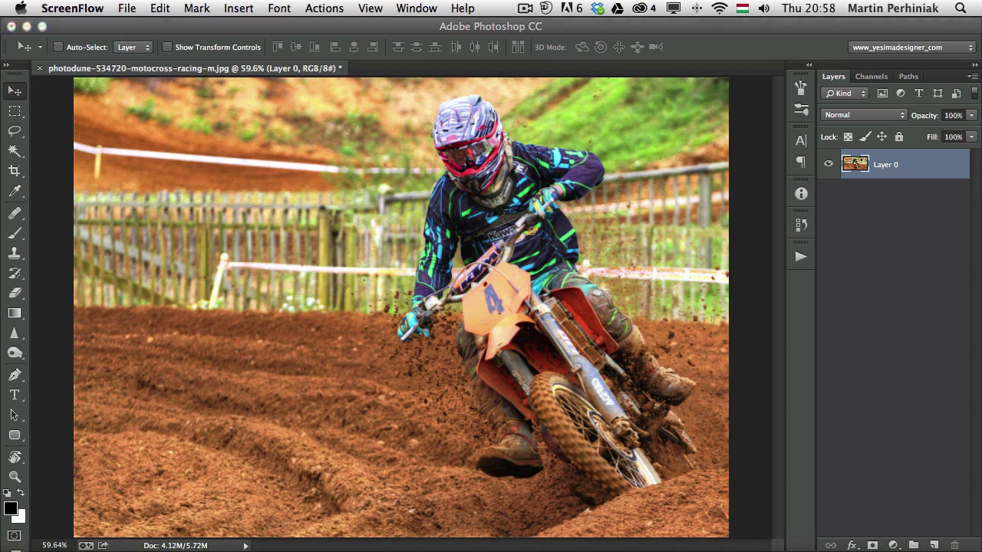
left_click(902, 314)
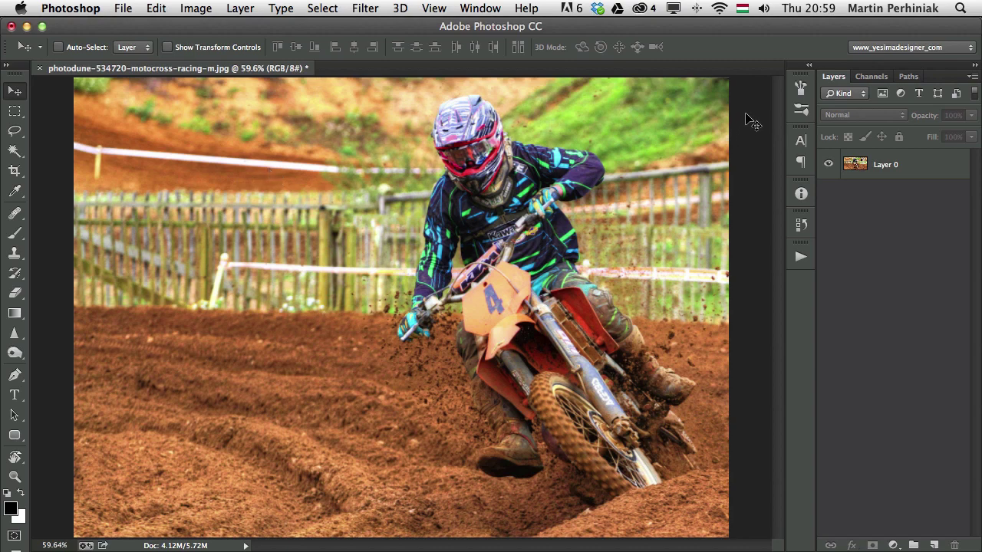
- Show the RGB, Red, Green and Blue channels in the Channels panel with Large thumbnails
left_click(871, 76)
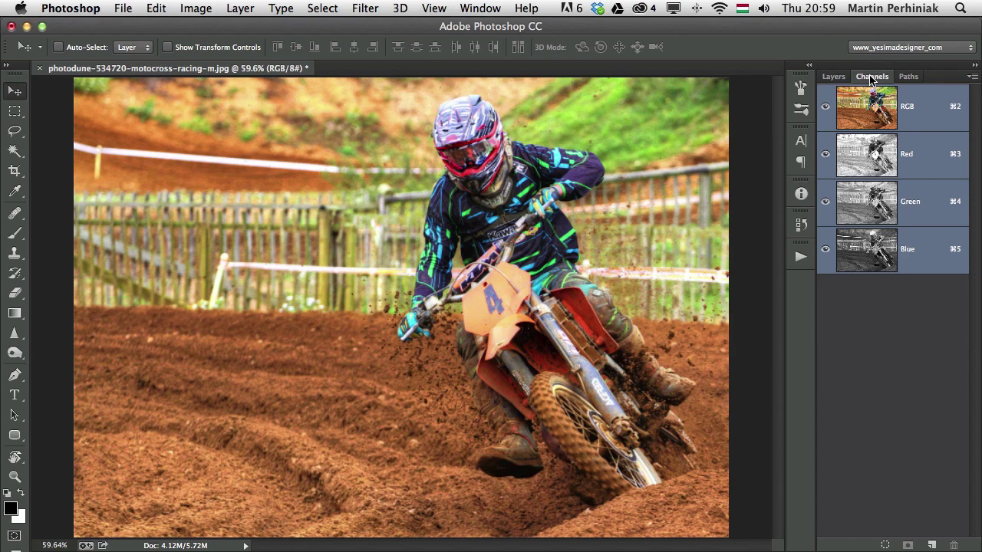
left_click(480, 8)
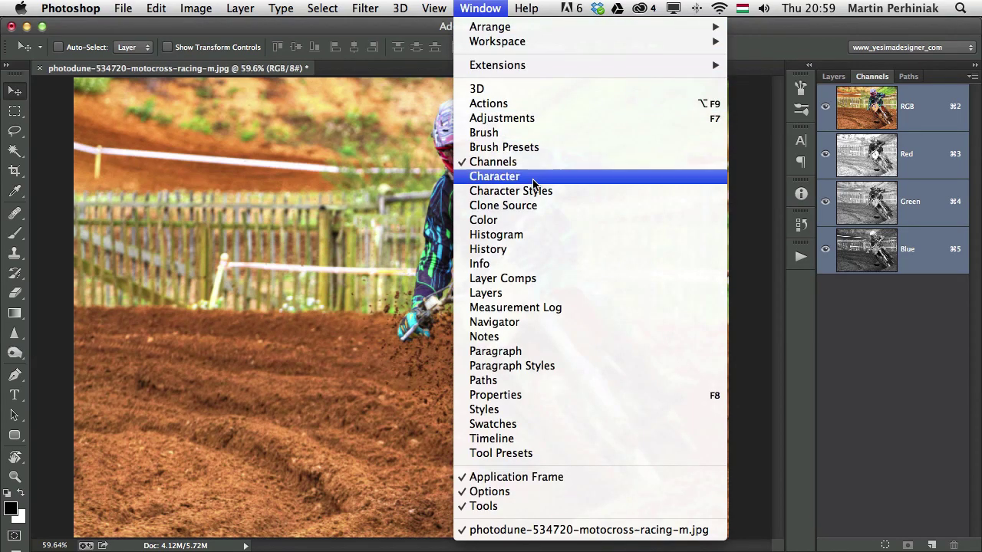
right_click(864, 307)
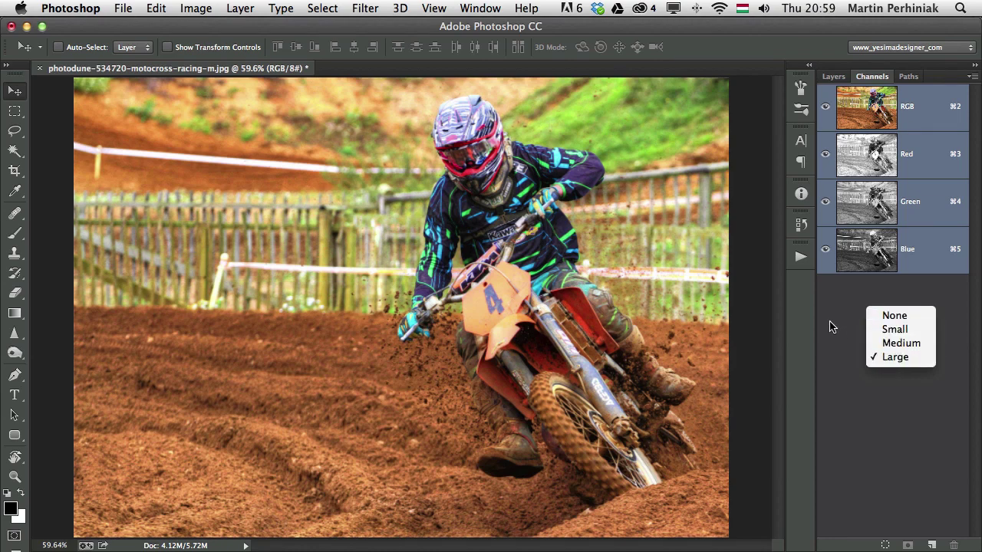
left_click(827, 262)
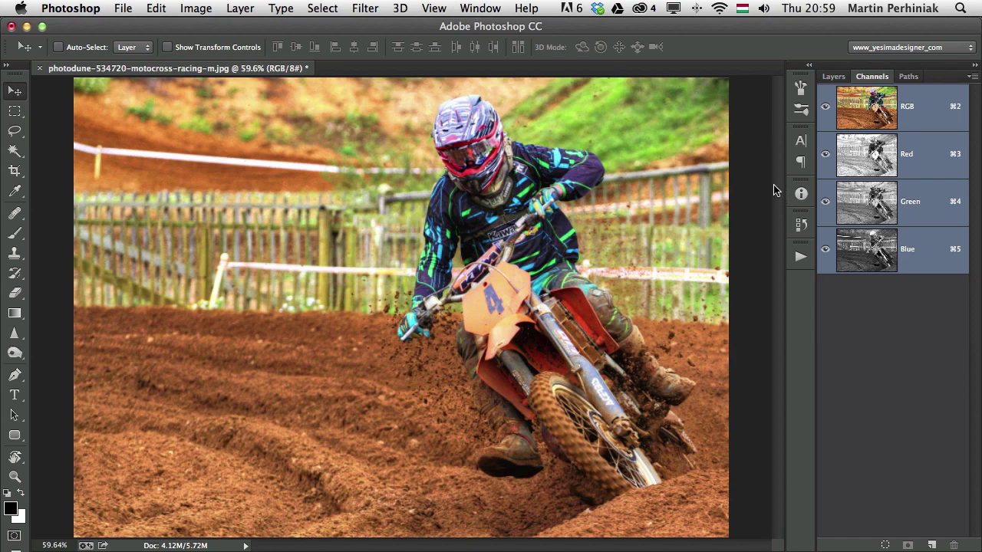
left_click(931, 159)
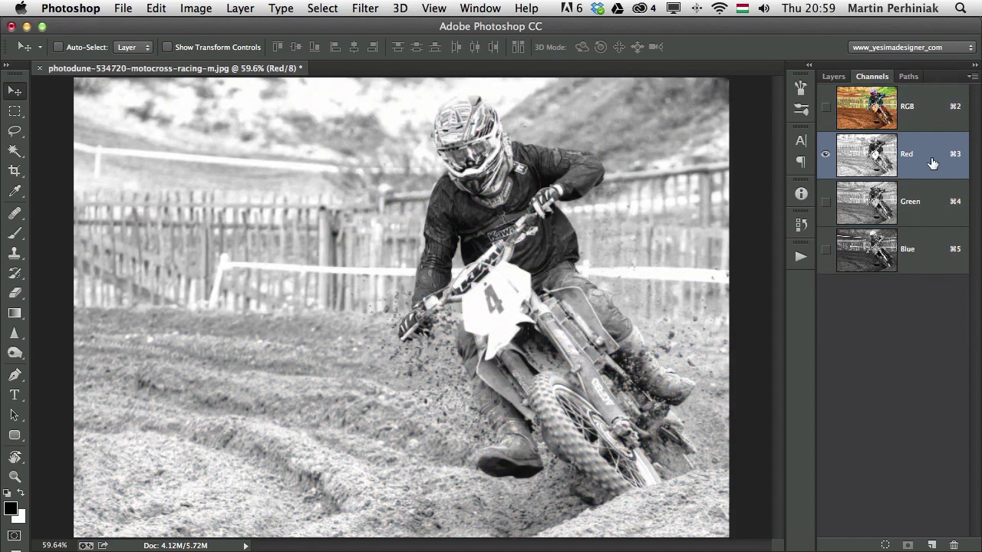
left_click(924, 221)
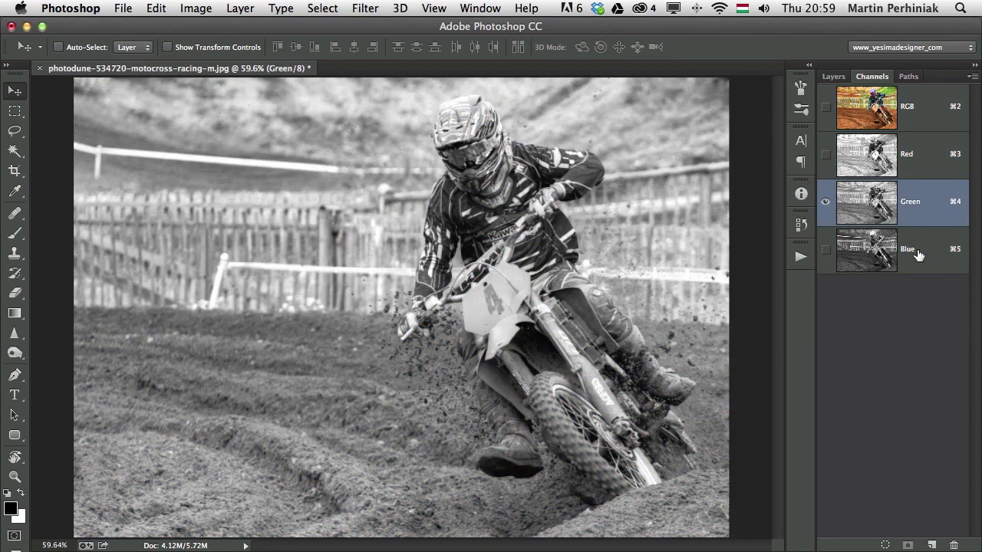
left_click(920, 254)
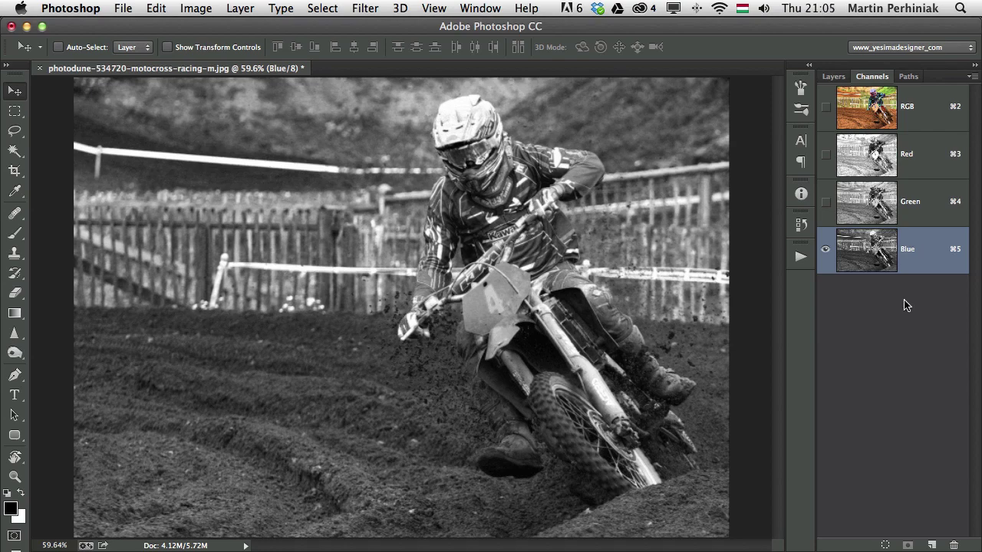
left_click(911, 167)
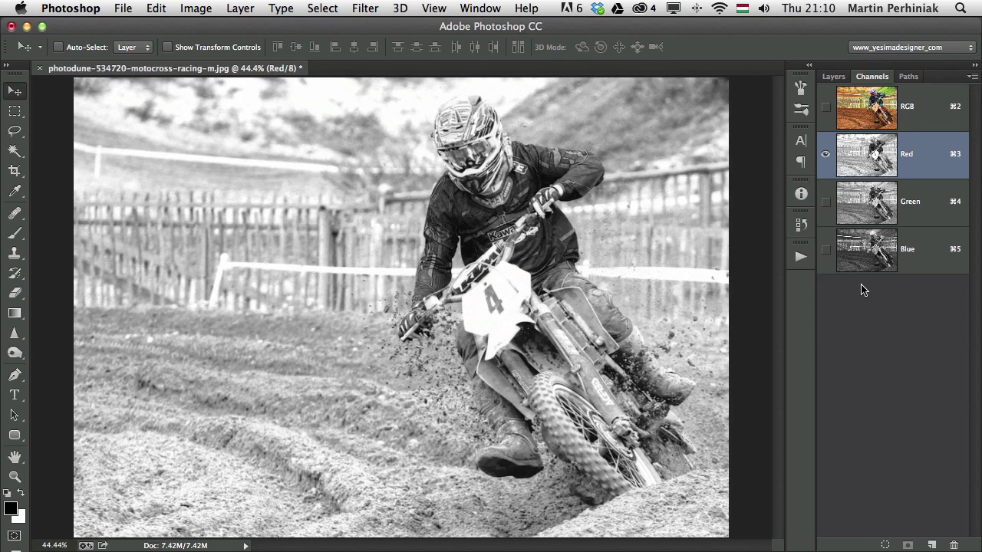
left_click(929, 205, "shift")
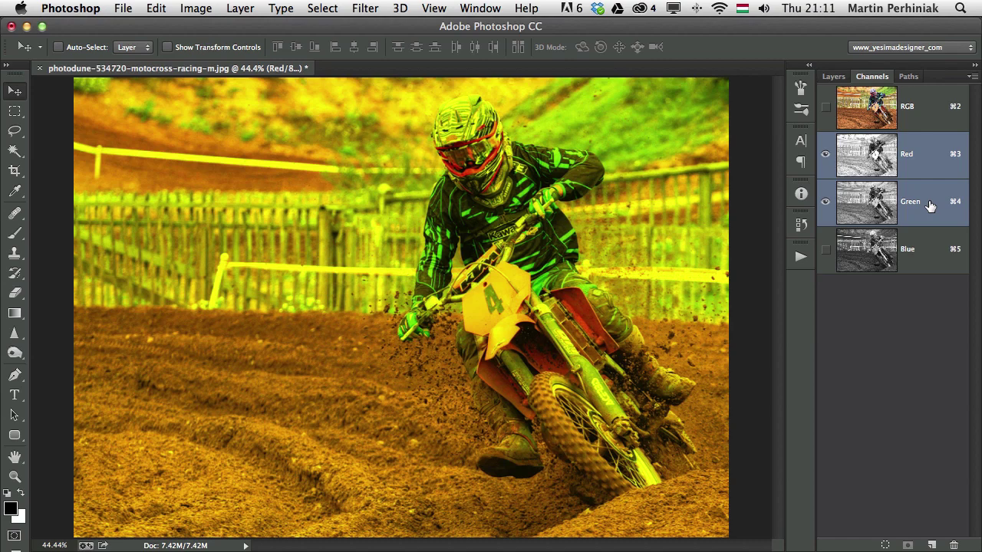
left_click(920, 261, "shift")
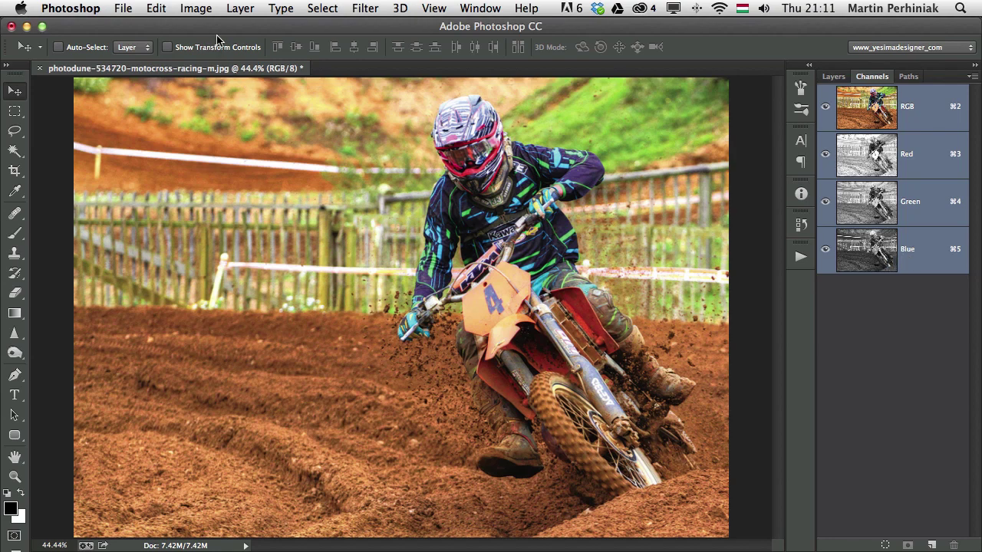
- Convert the image to CMYK Color with the U.S. Web Coated (SWOP) v2 profile
left_click(198, 8)
mouse_move(204, 29)
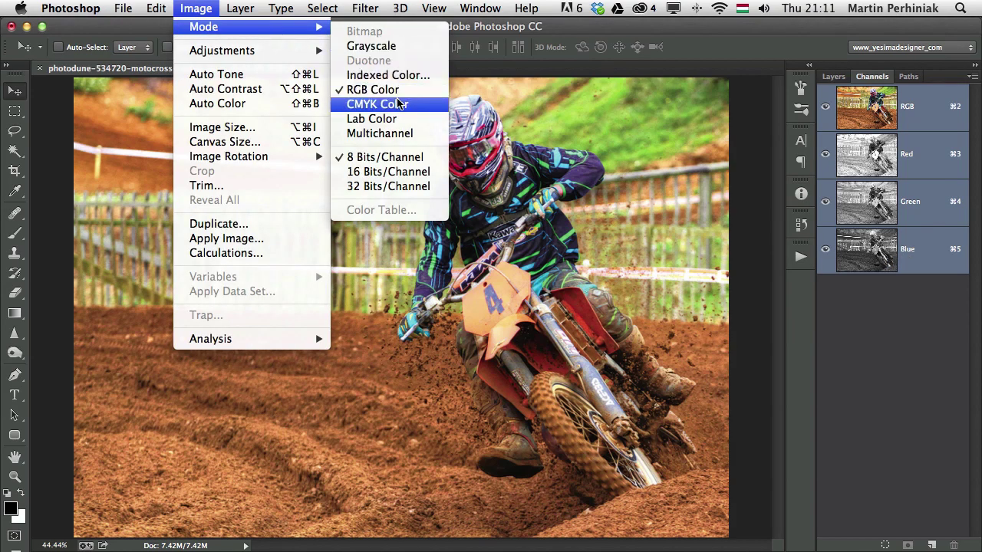
left_click(398, 103)
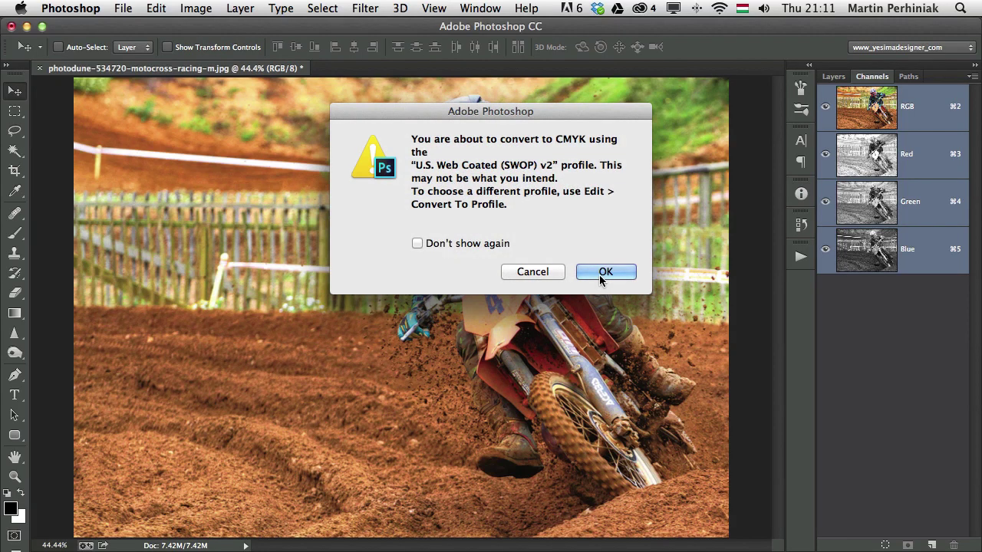
left_click(602, 273)
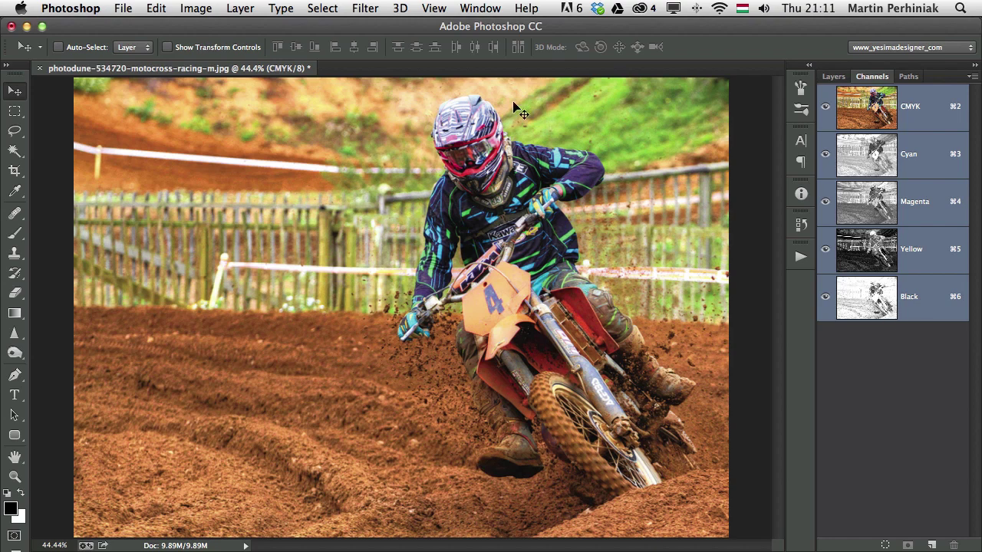
- Switch to the Layers panel showing the Background layer, glancing over the Select and Filter menus
left_click(828, 77)
left_click(323, 8)
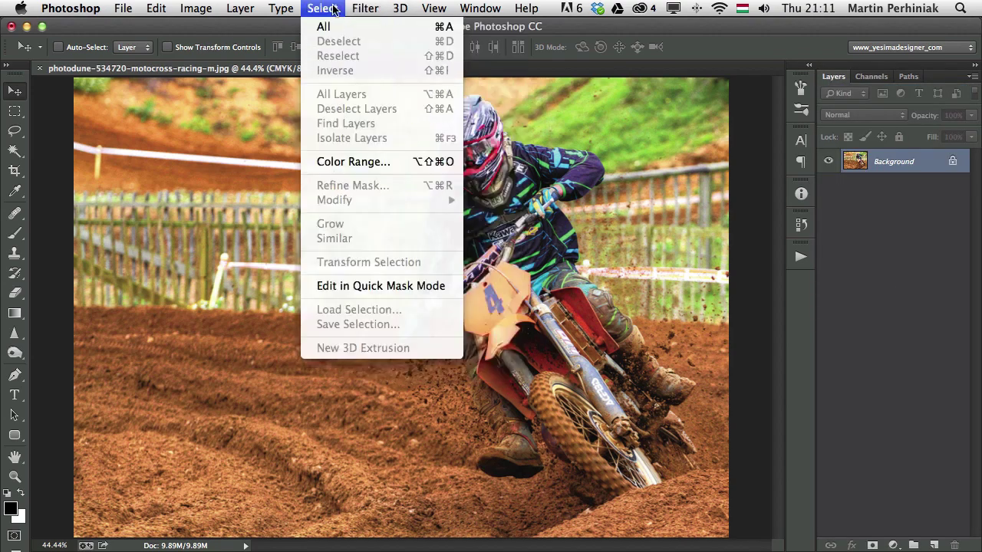
mouse_move(365, 8)
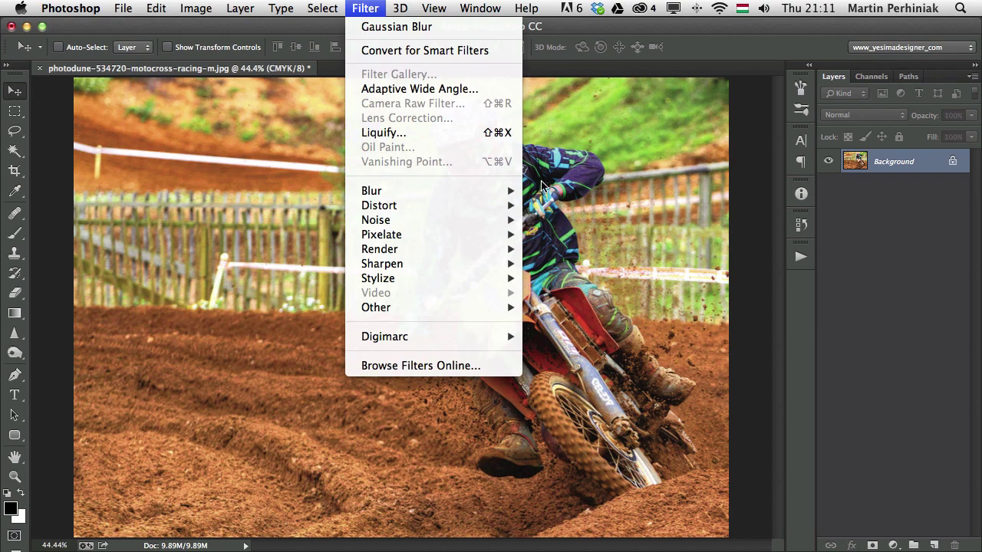
left_click(678, 40)
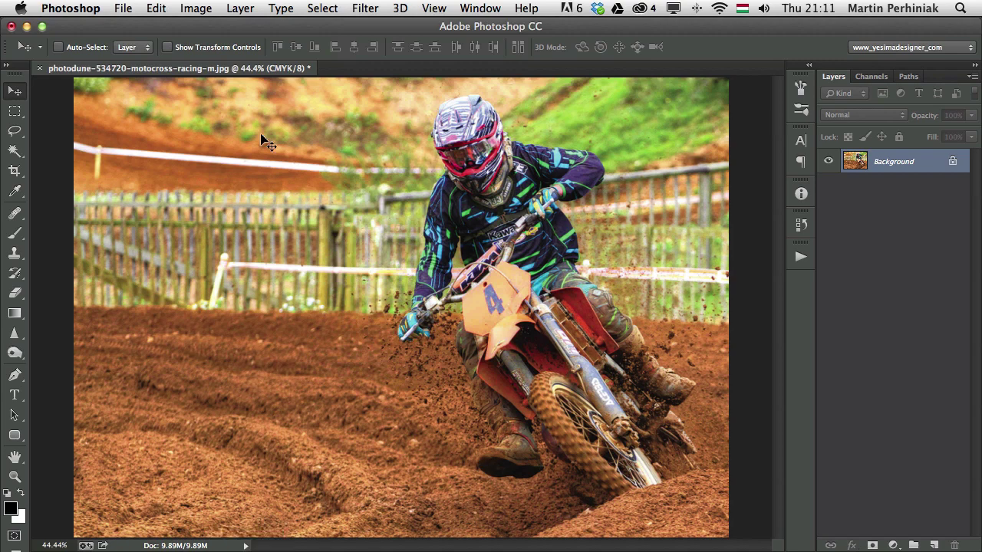
- Convert the photo back to RGB Color through Image > Mode
left_click(205, 8)
mouse_move(211, 29)
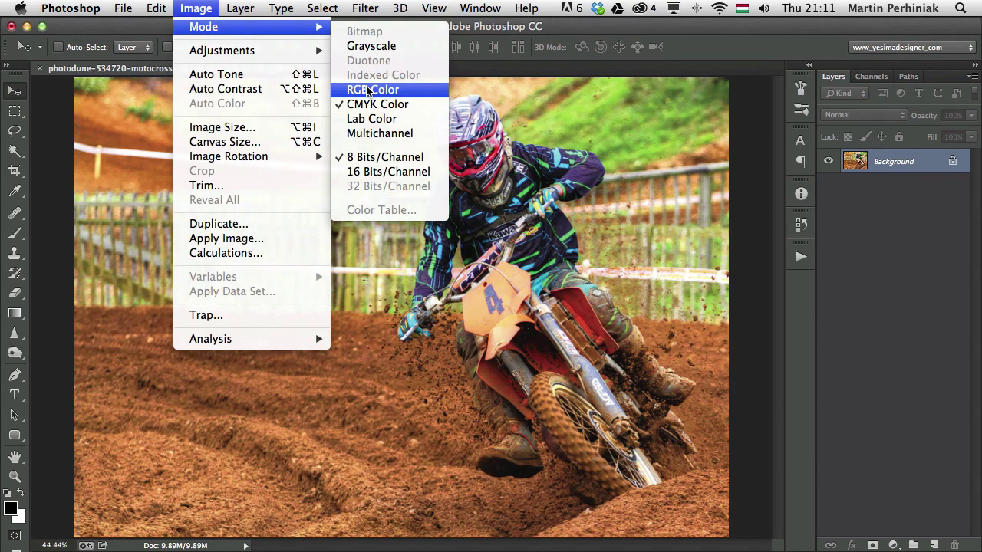
left_click(369, 90)
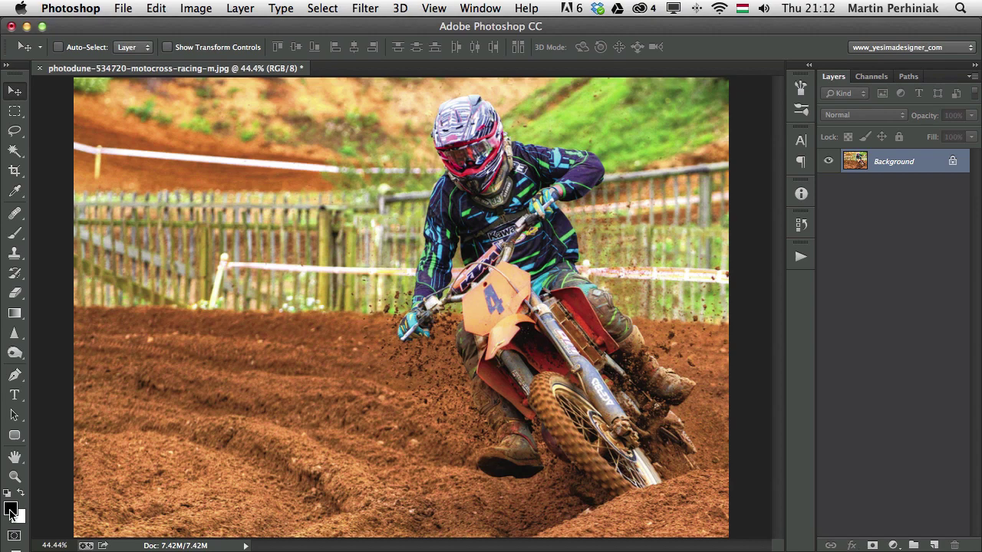
- Open the foreground Color Picker and sweep the hue slider from red toward cyan-blue
left_click(12, 511)
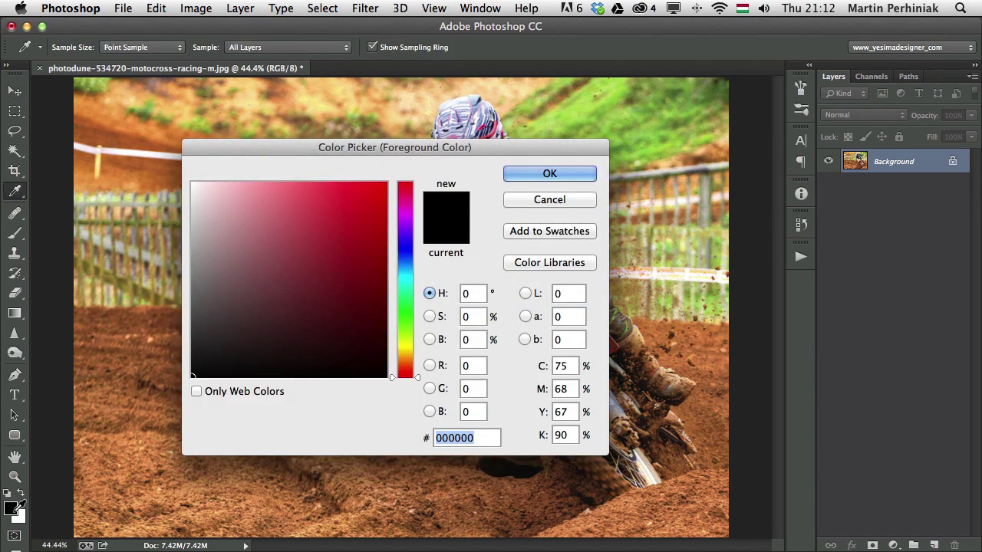
left_click_drag(383, 149, 401, 132)
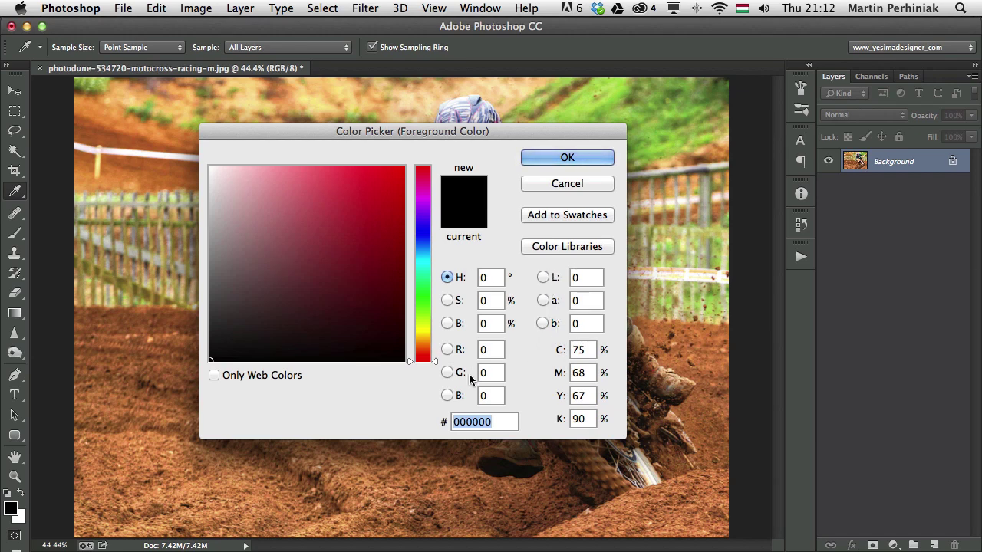
left_click(453, 421)
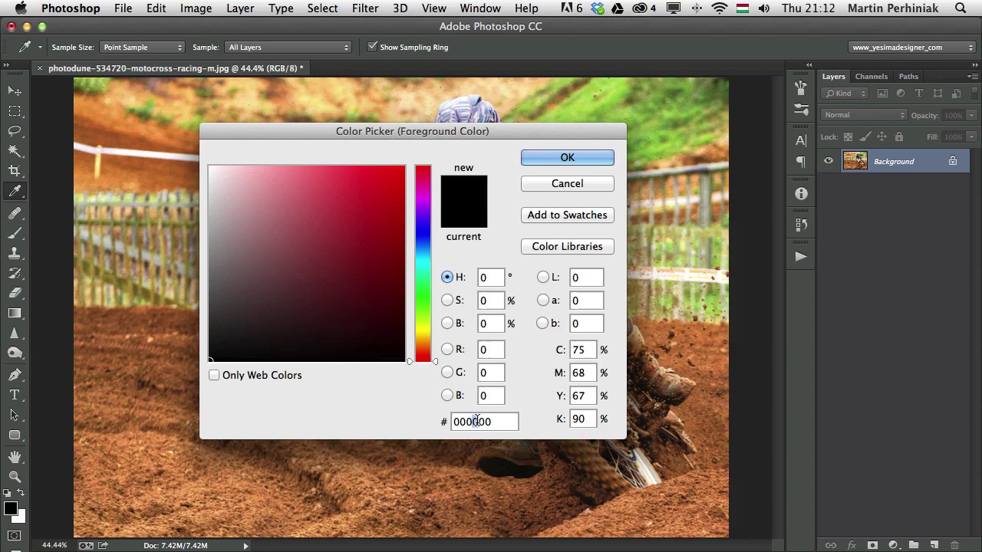
left_click(488, 277)
left_click_drag(434, 362, 432, 200)
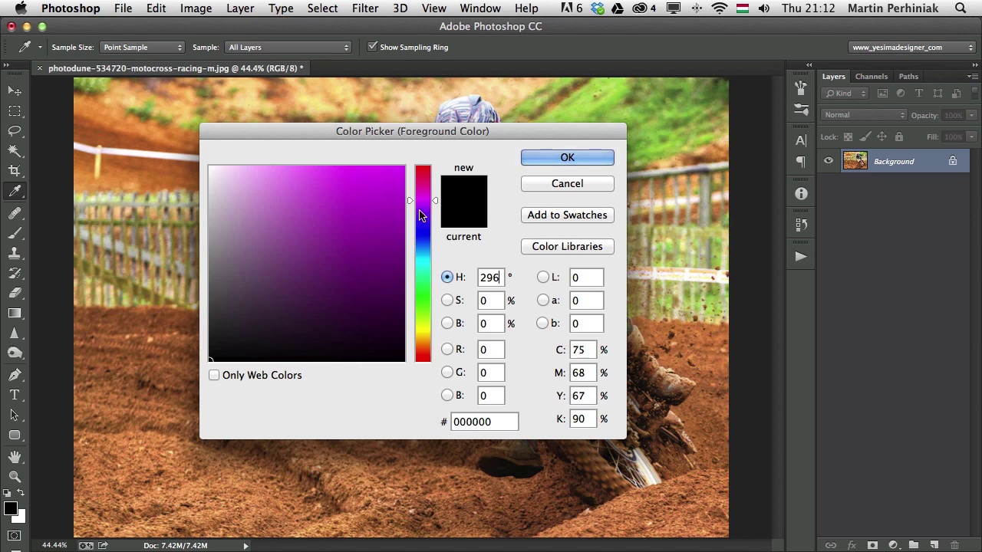
mouse_move(435, 214)
left_mouse_down()
mouse_move(434, 315)
mouse_move(438, 164)
mouse_move(442, 374)
mouse_move(434, 167)
left_mouse_up()
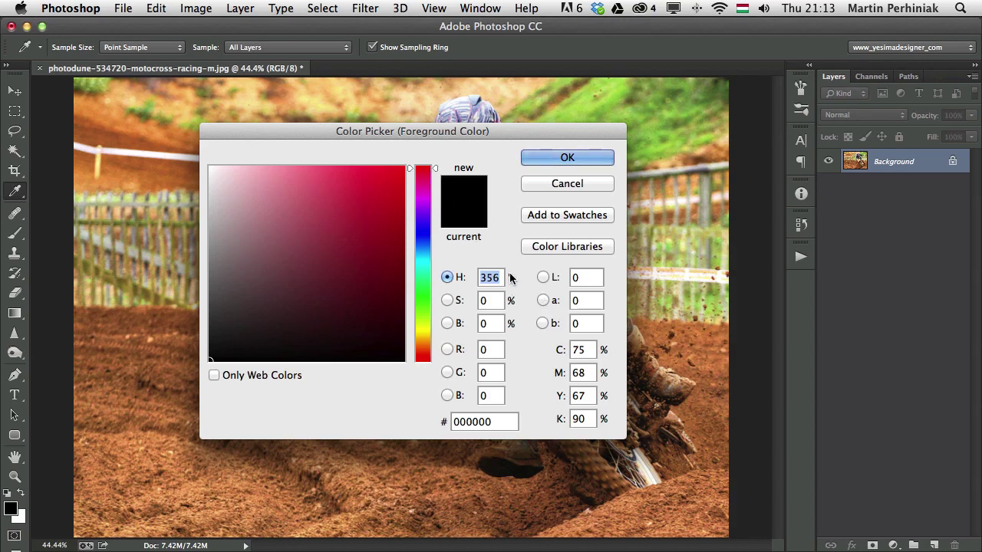
- Try the Saturation view, then return to Hue mode and lighten the colour to pale pink
left_click(447, 300)
left_click_drag(366, 213, 396, 175)
left_click(423, 185)
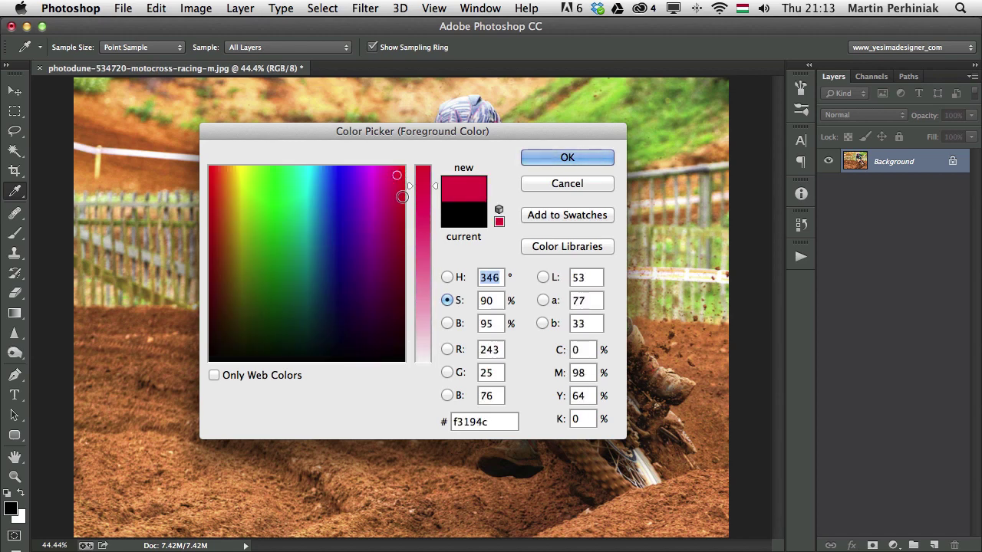
left_click(447, 277)
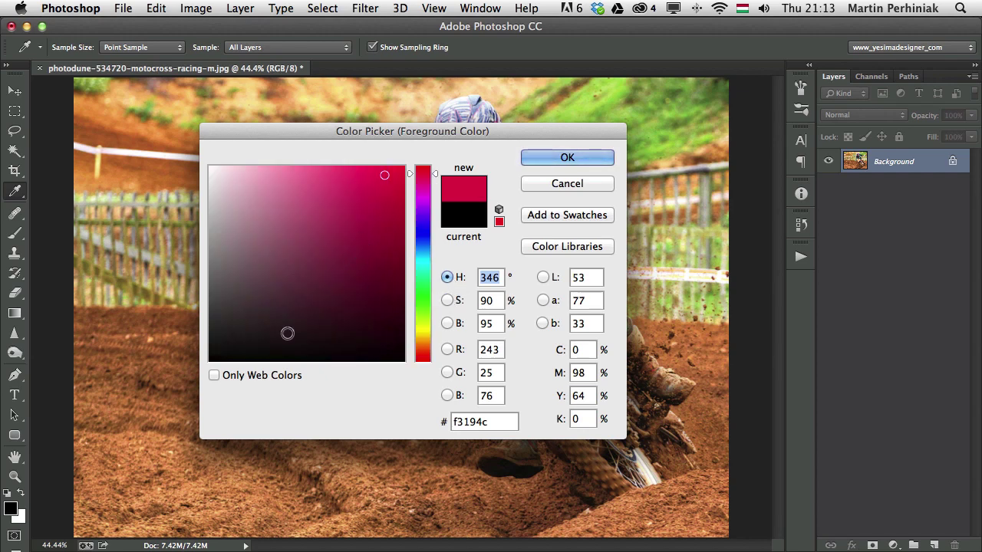
mouse_move(263, 345)
left_mouse_down()
mouse_move(230, 254)
mouse_move(228, 166)
left_mouse_up()
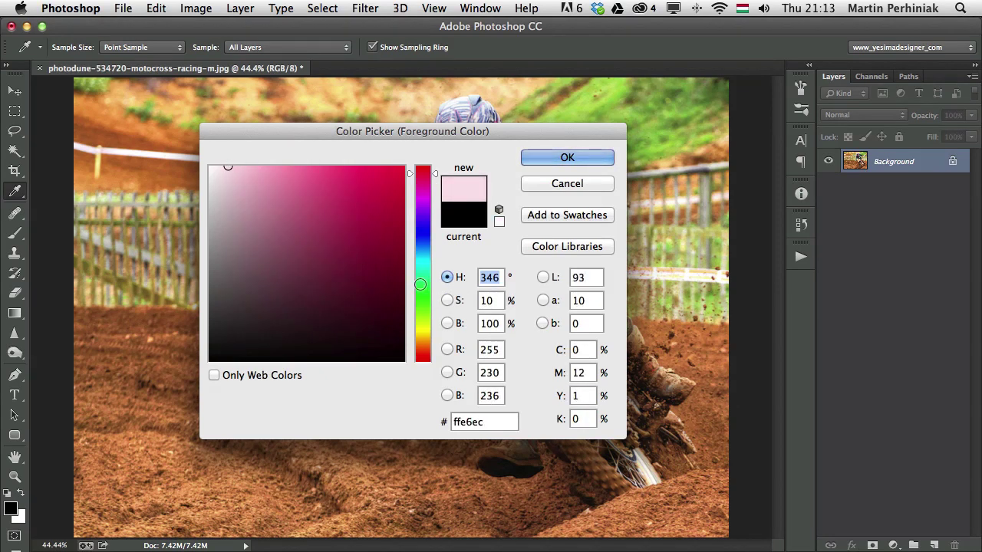
left_click(483, 322)
- Sample dark, bright, mid and muted pinks in the colour field, ending on white
left_click(373, 219)
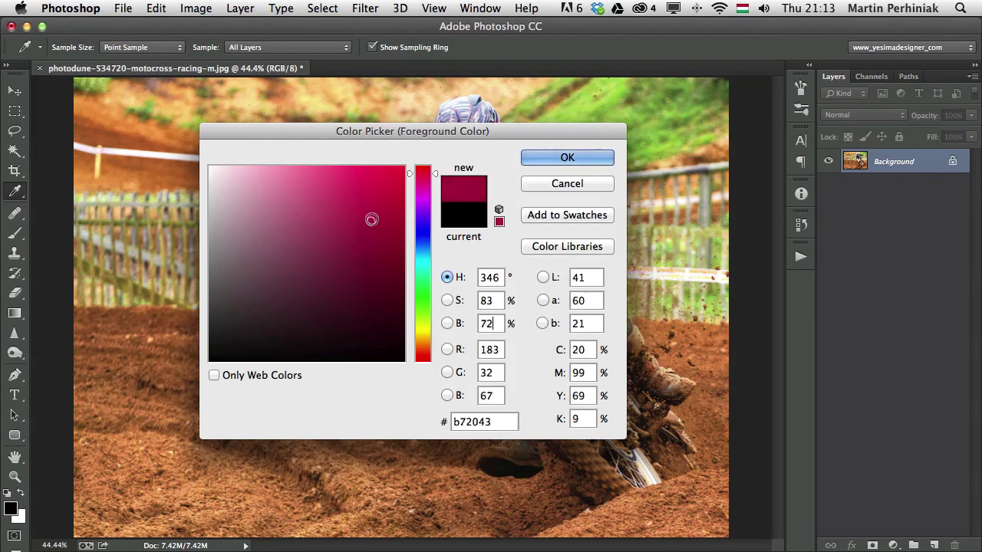
left_click(352, 175)
left_click_drag(330, 168, 302, 164)
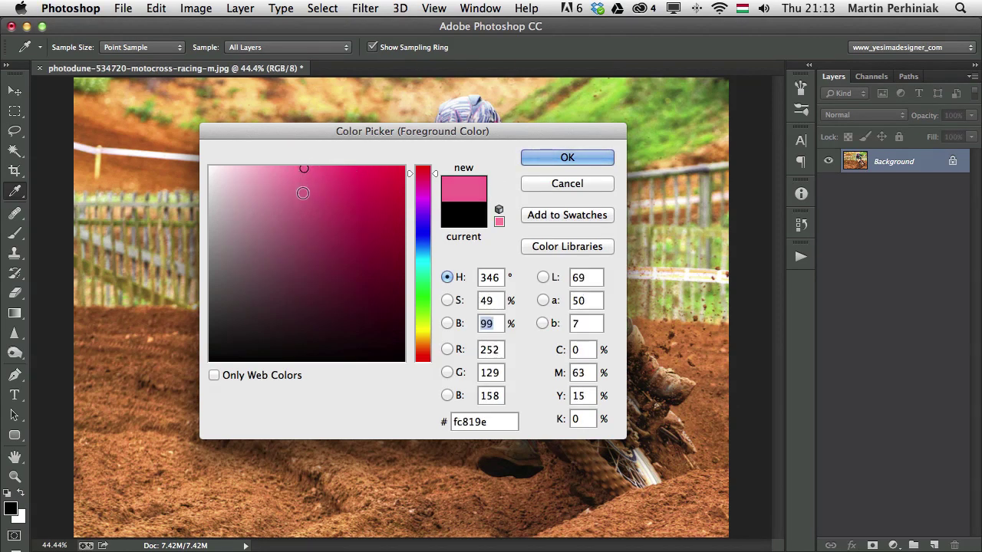
left_click_drag(283, 237, 178, 376)
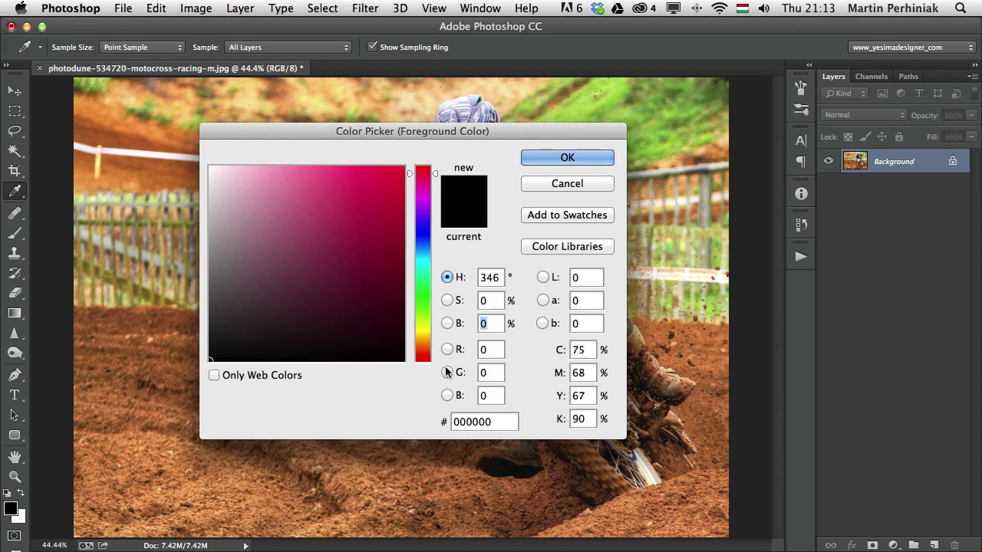
left_click_drag(238, 208, 200, 138)
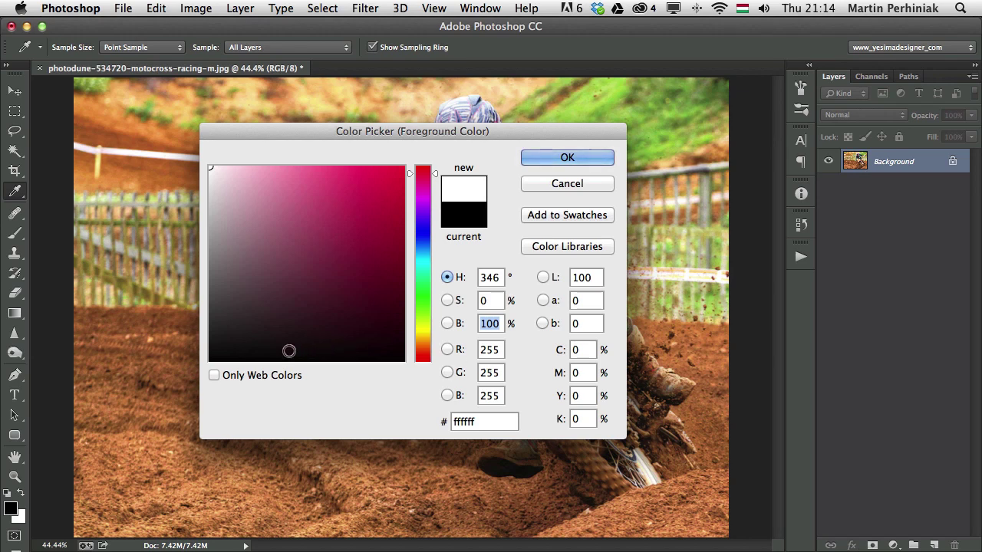
- Enter brightness 0 for black, then drag up through greys toward near-white #fff7f9
type("0")
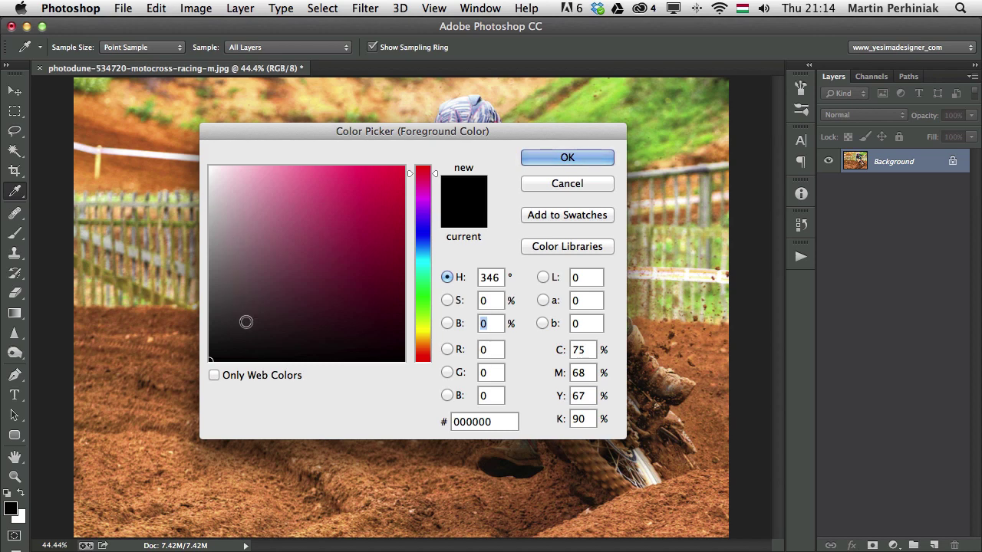
left_click(222, 319)
left_click_drag(221, 319, 215, 165)
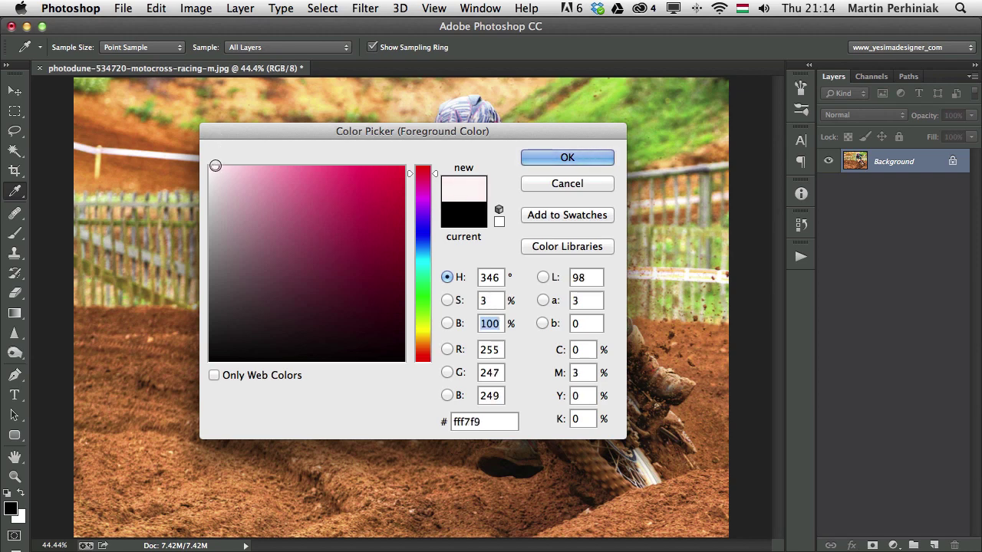
- Drag the field marker down to black, then up to the top-left corner for #ffffff
left_click_drag(216, 166, 196, 381)
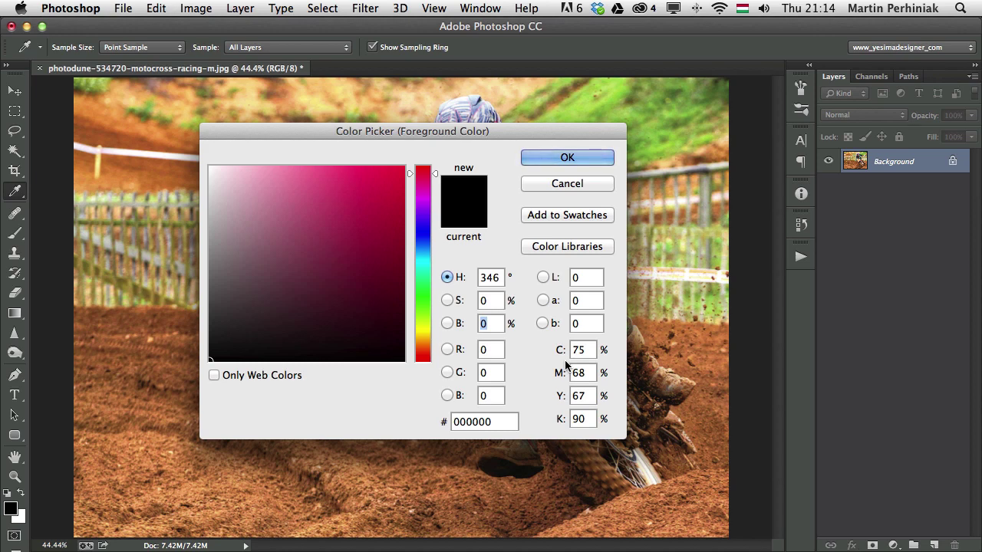
left_click_drag(212, 185, 191, 136)
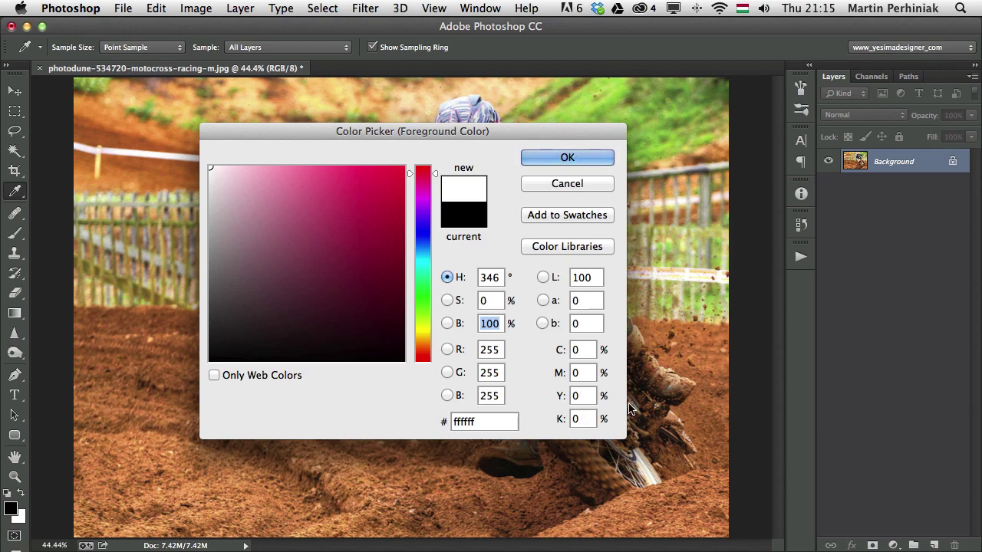
- Confirm white as foreground colour, select the Move tool, and turn on View > Proof Colors
left_click(567, 157)
key("v")
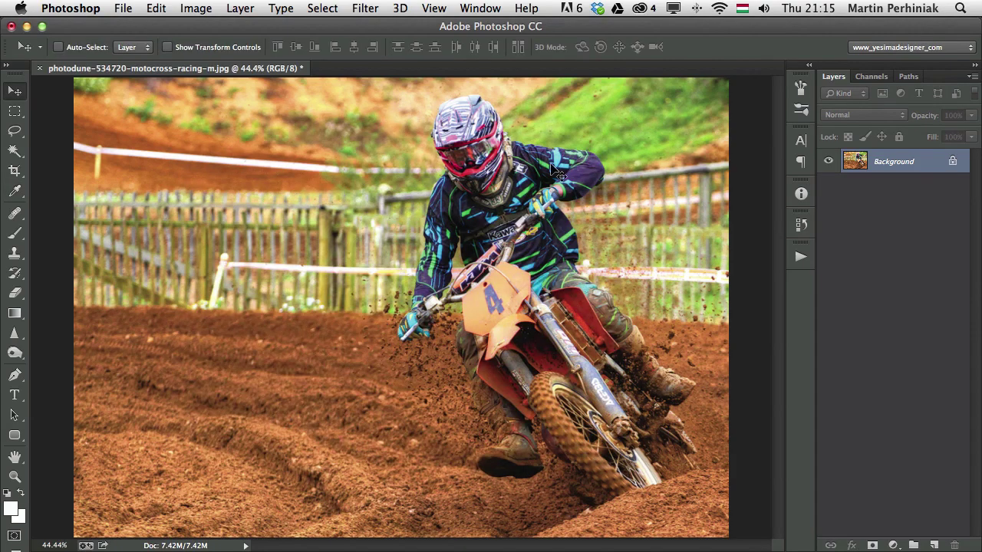
left_click(434, 9)
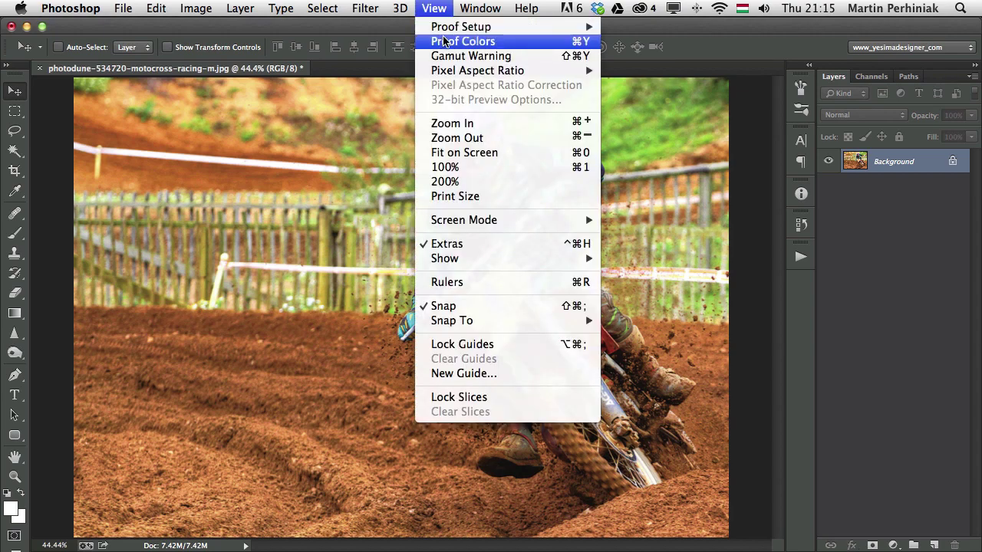
mouse_move(448, 31)
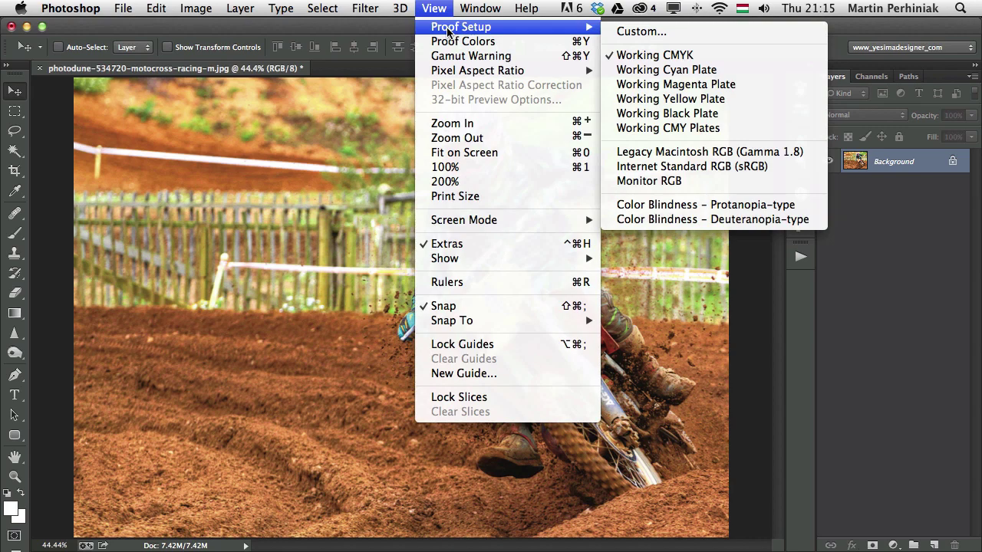
left_click(265, 114)
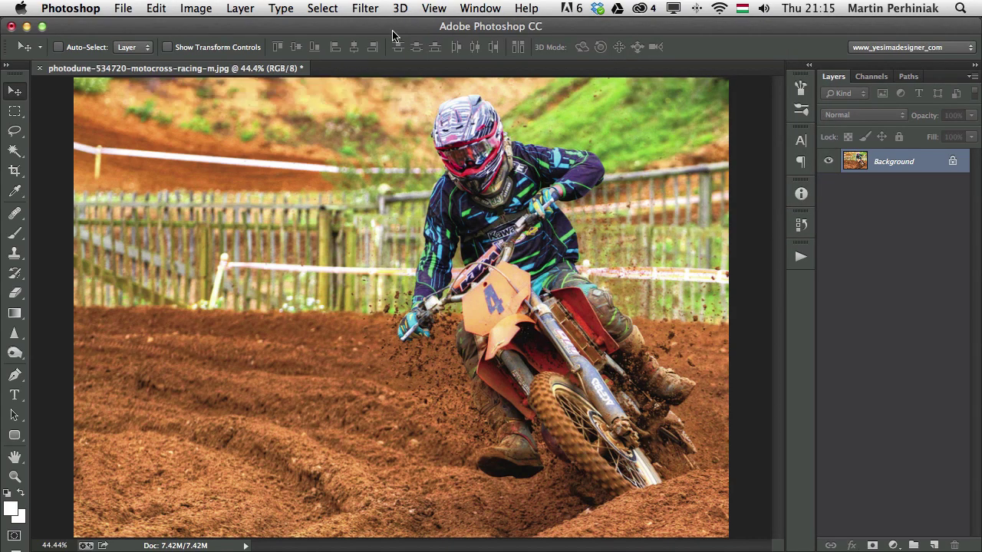
left_click(443, 7)
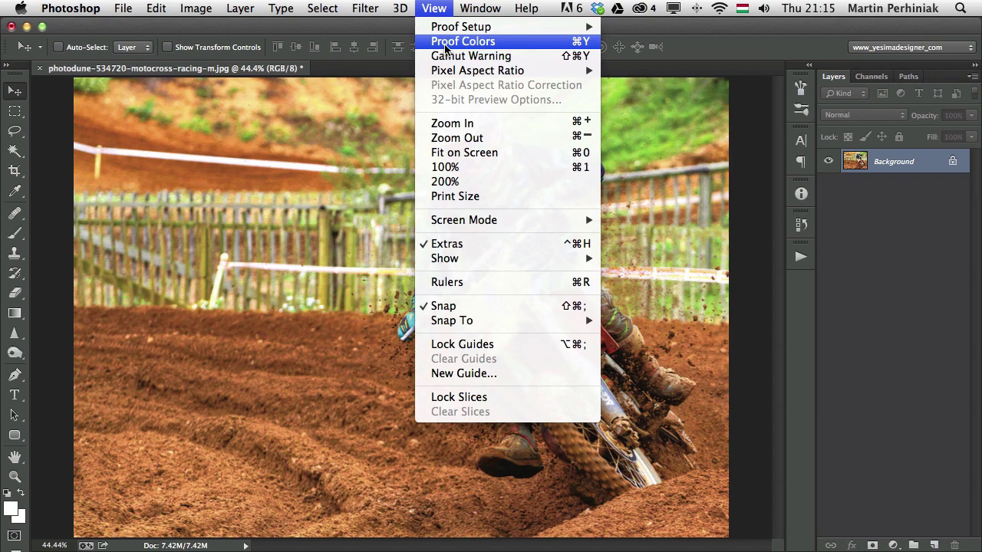
left_click(445, 42)
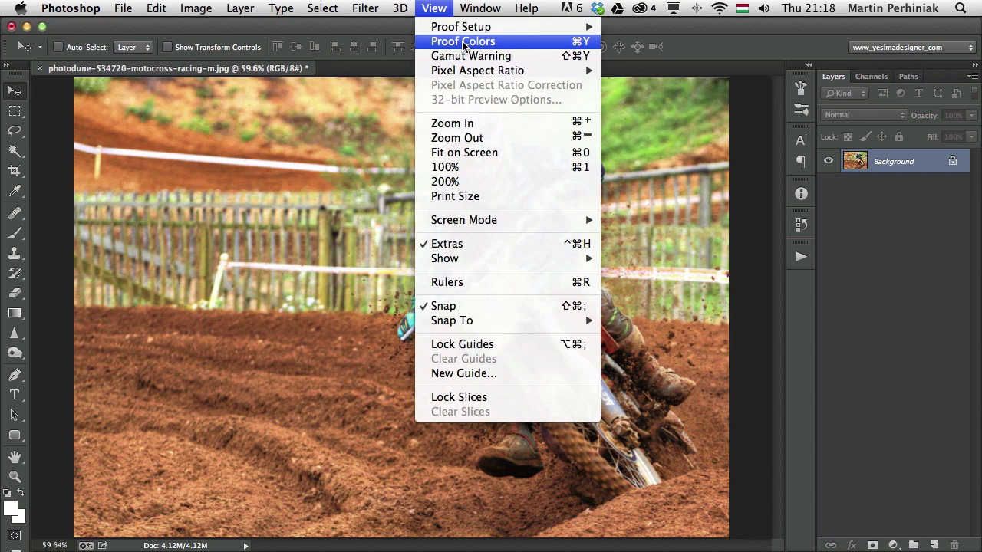
left_click(463, 42)
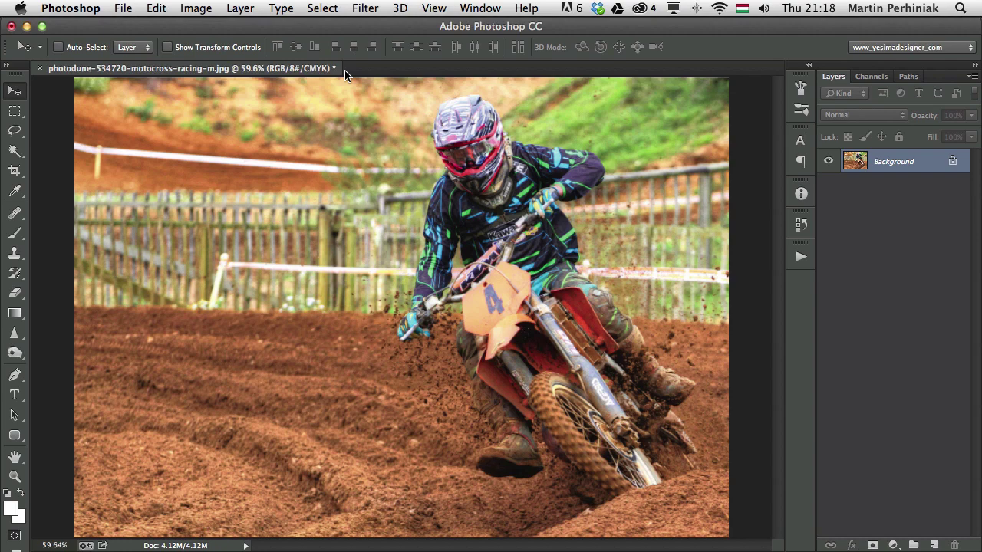
- Toggle the CMYK proof with Cmd+Y repeatedly, zoomed on the rider's chest and helmet, ending with proofing on
key("super+y")
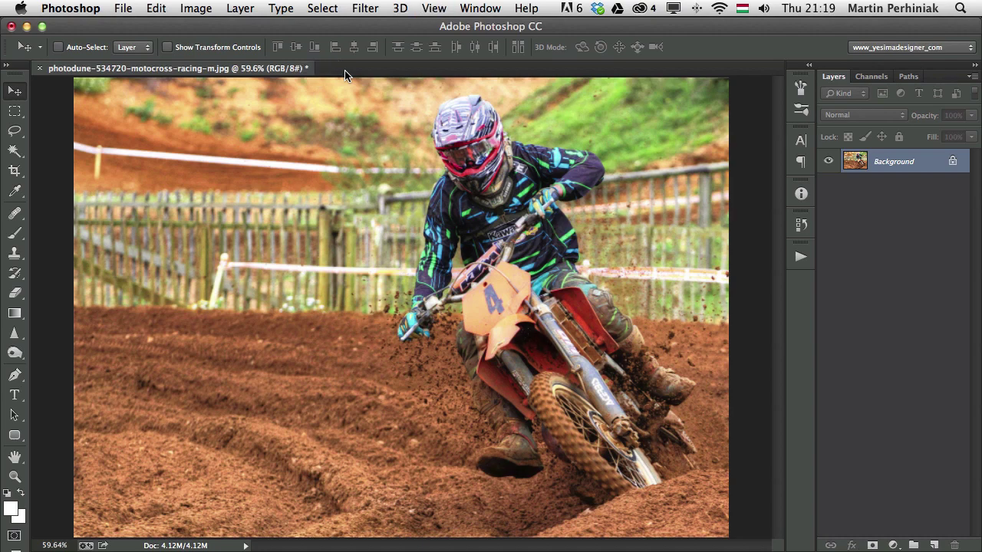
key("super+y")
key("super+y")
key("super+y")
key("super+y")
key("super+y")
key("super+y")
key("super+y")
key("super+y")
key("super+y")
key("super+y")
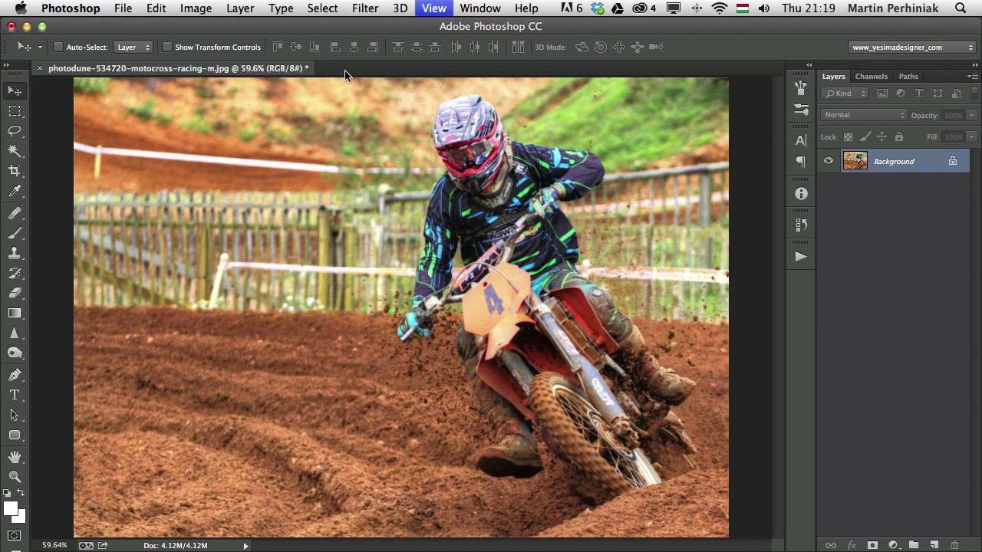
key("super+y")
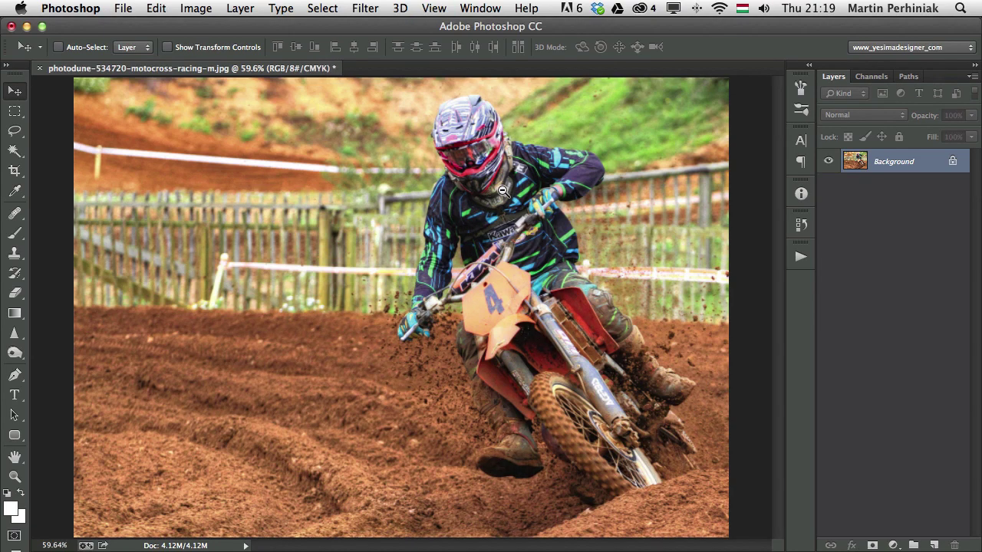
left_click_drag(487, 192, 549, 205)
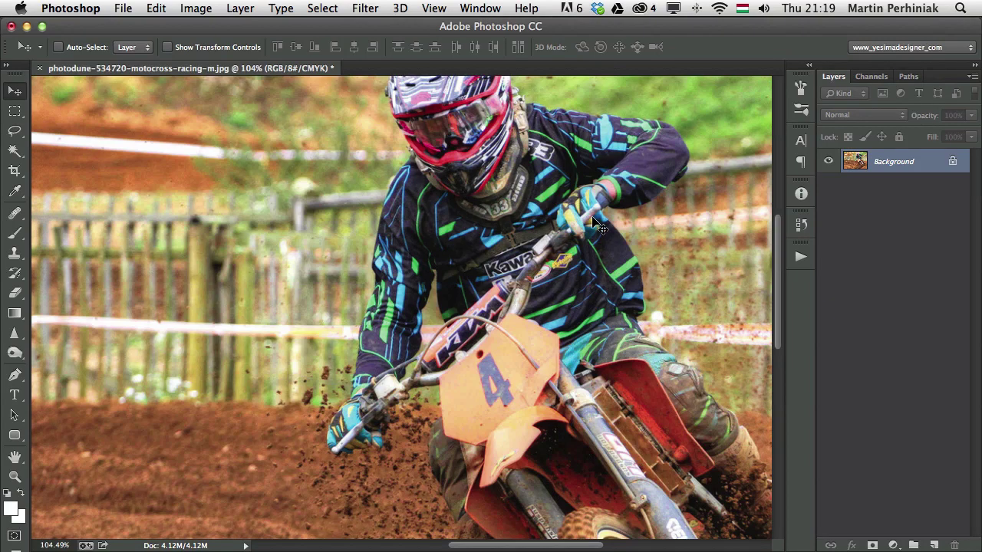
key("super+y")
key("super+y")
key("super+y")
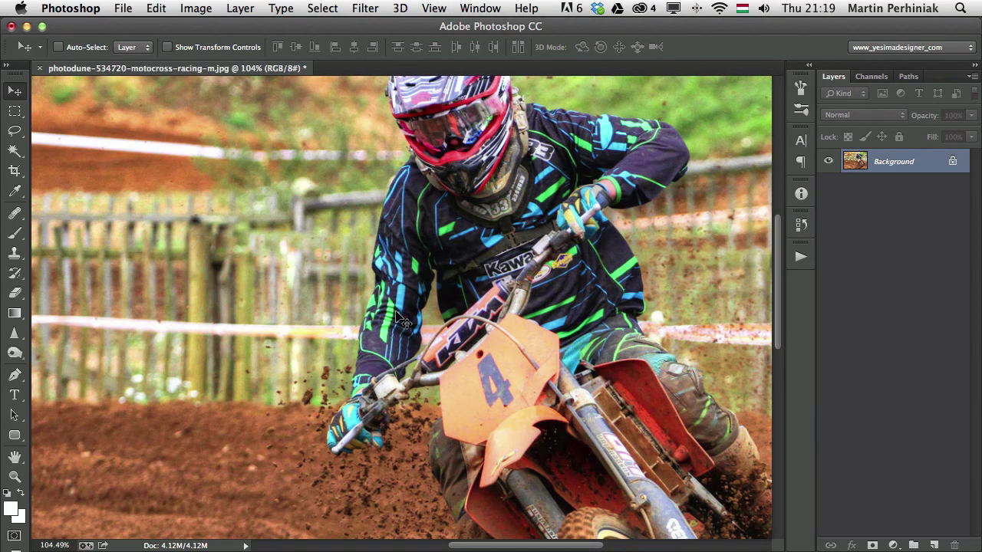
key("super+y")
key("super+y")
key("super+y")
key("super+y")
key("super+y")
key("super+y")
left_click_drag(445, 207, 449, 270)
key("super+y")
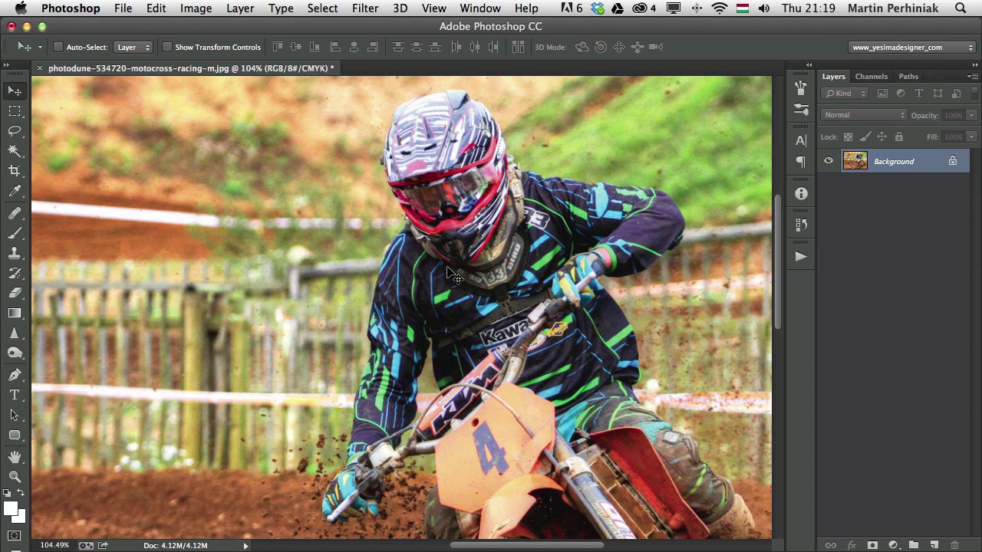
key("super+y")
key("super+y")
key("super+y")
key("super+y")
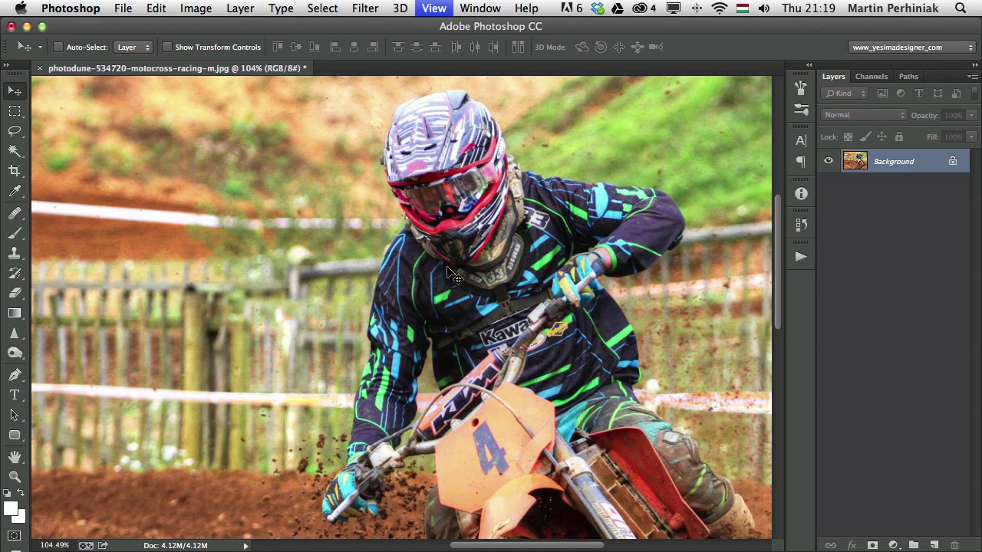
key("super+y")
key("super+y")
key("super+y")
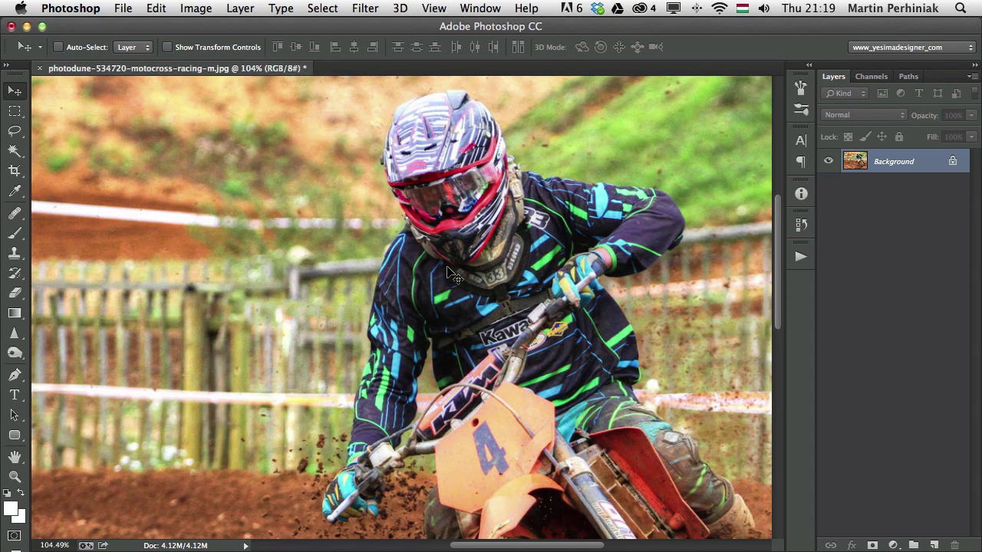
key("super+y")
key("super+y")
key("super+y")
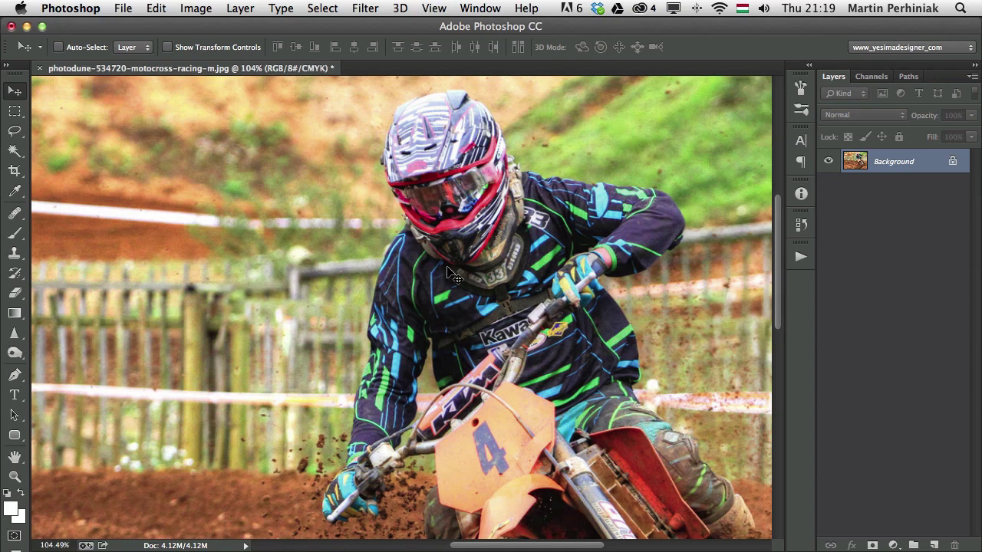
key("super+y")
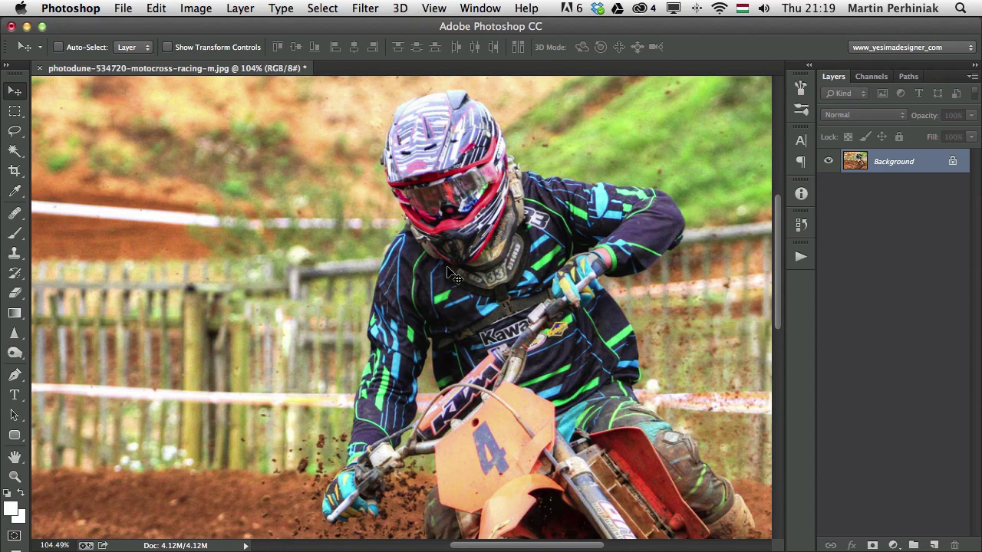
left_click_drag(513, 285, 475, 263)
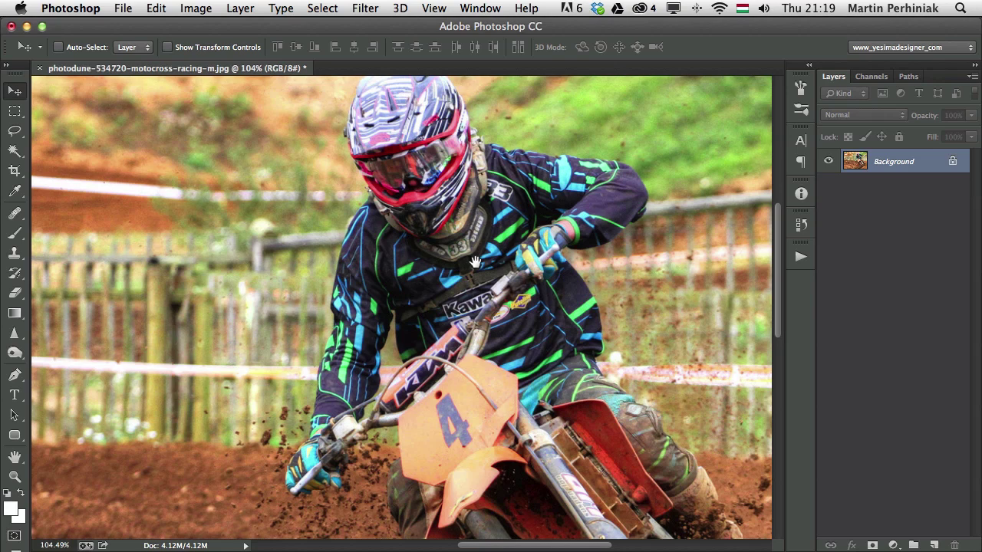
key("super+y")
key("super+y")
key("super+y")
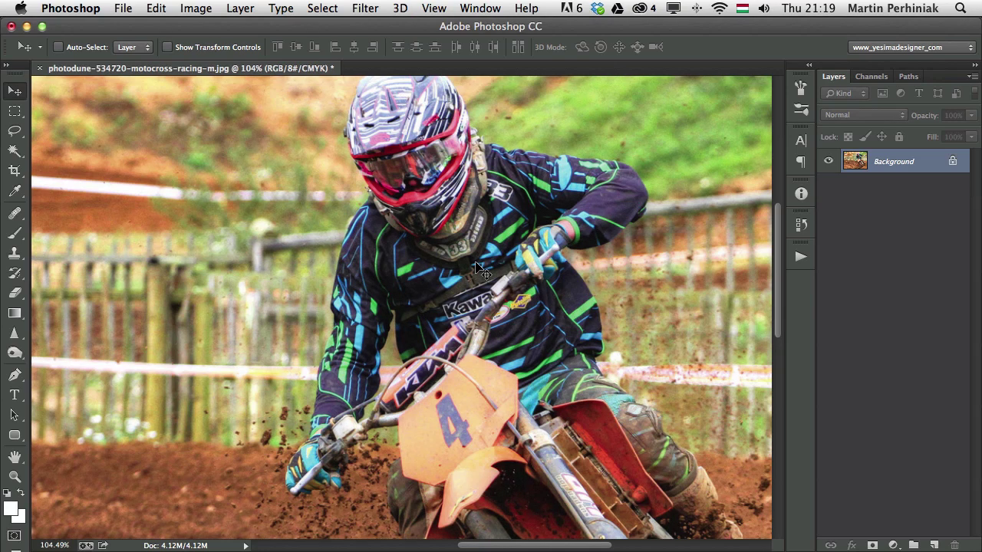
key("super+y")
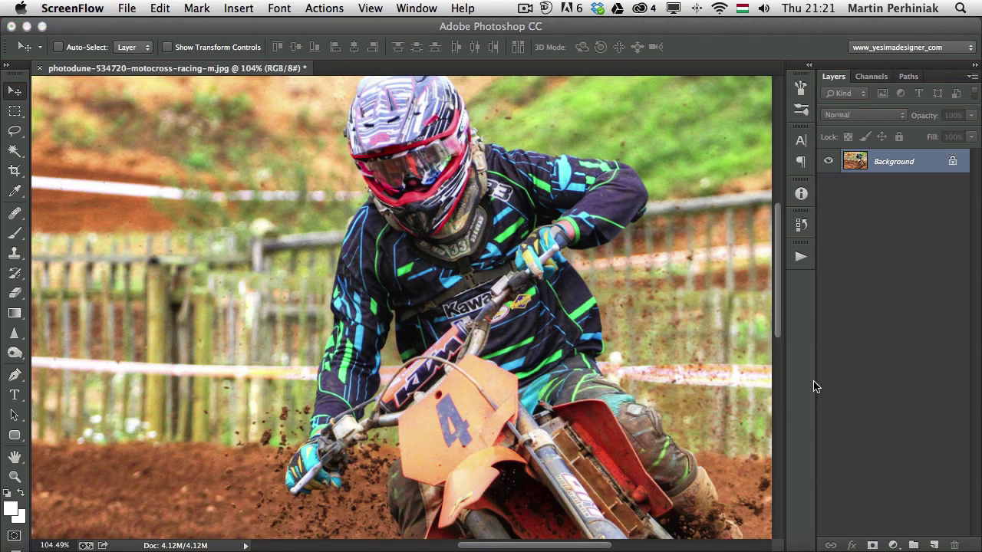
- Toggle Proof Colors off and on, then fit the whole photo in the window with Cmd+0
left_click(871, 398)
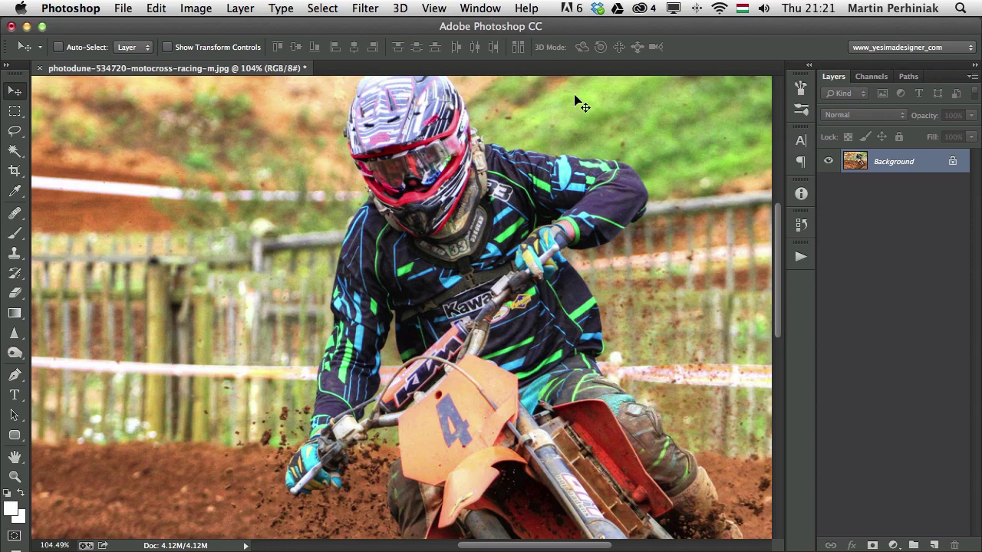
key("super+y")
key("super+y")
key("super+y")
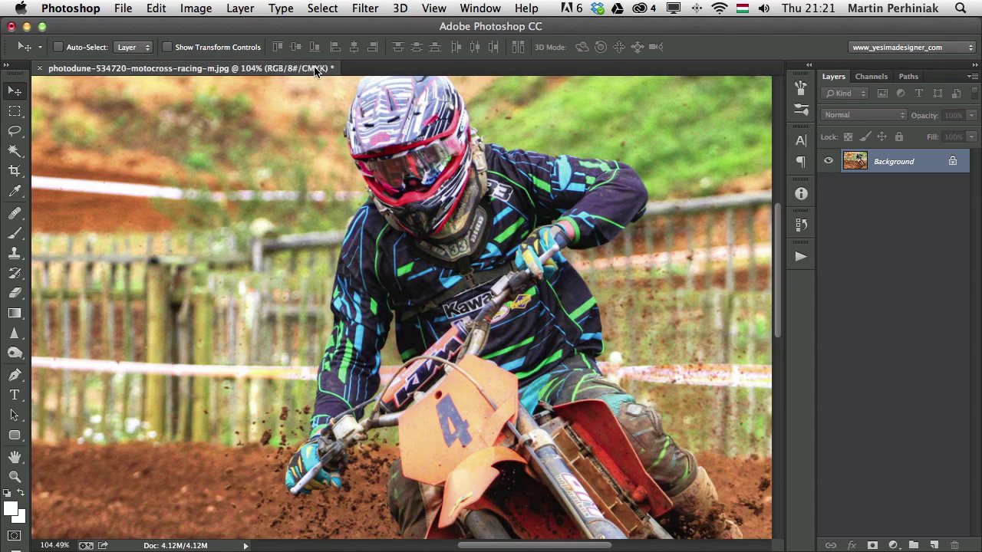
left_click(371, 8)
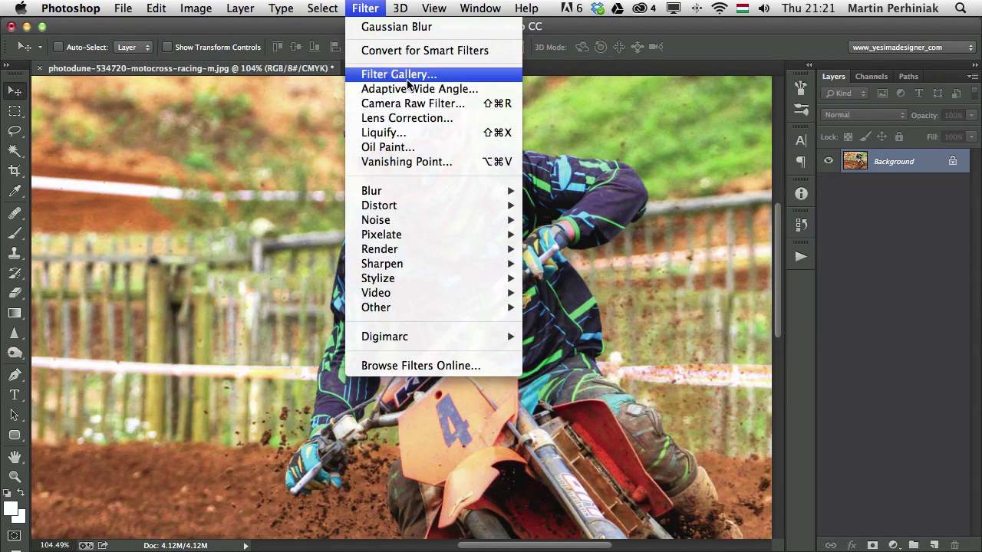
left_click(581, 34)
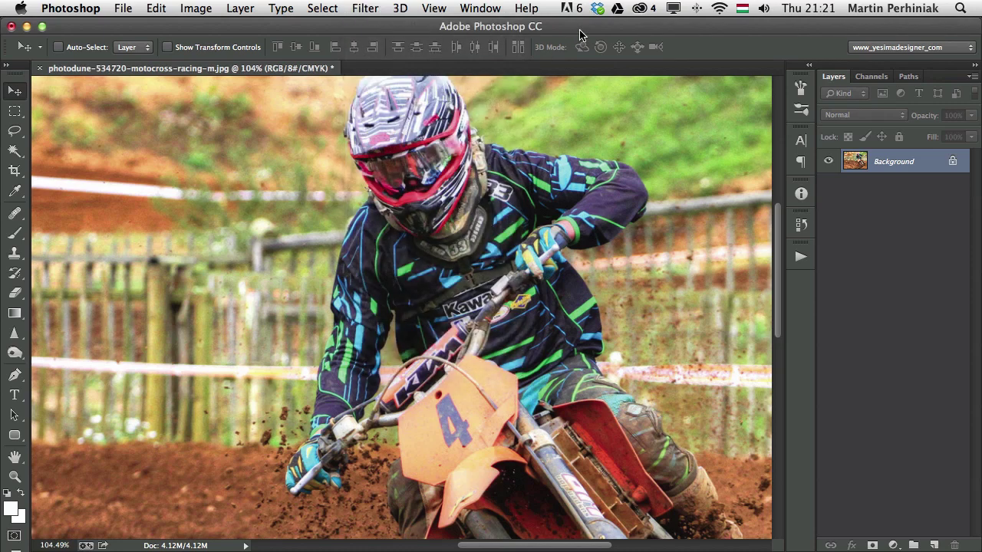
left_click(452, 10)
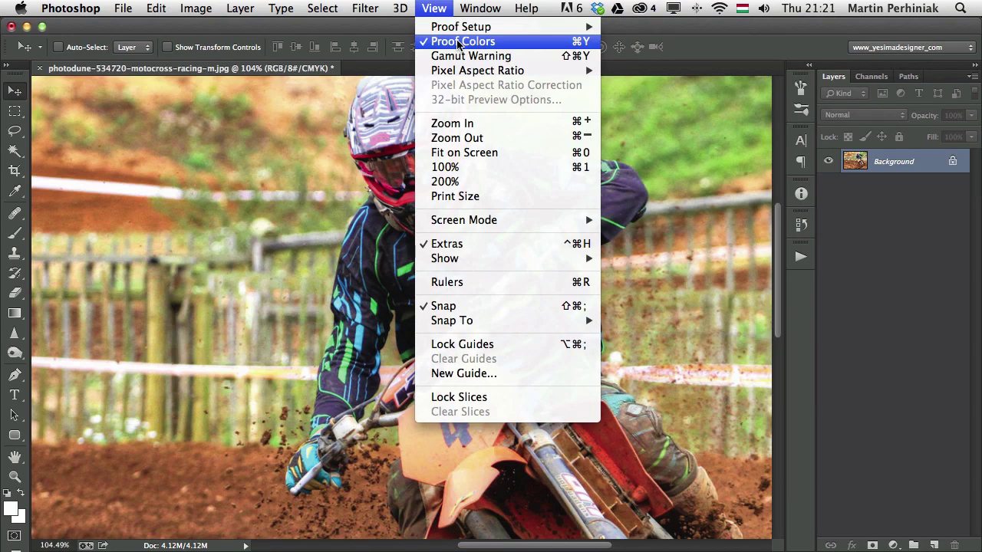
left_click(458, 42)
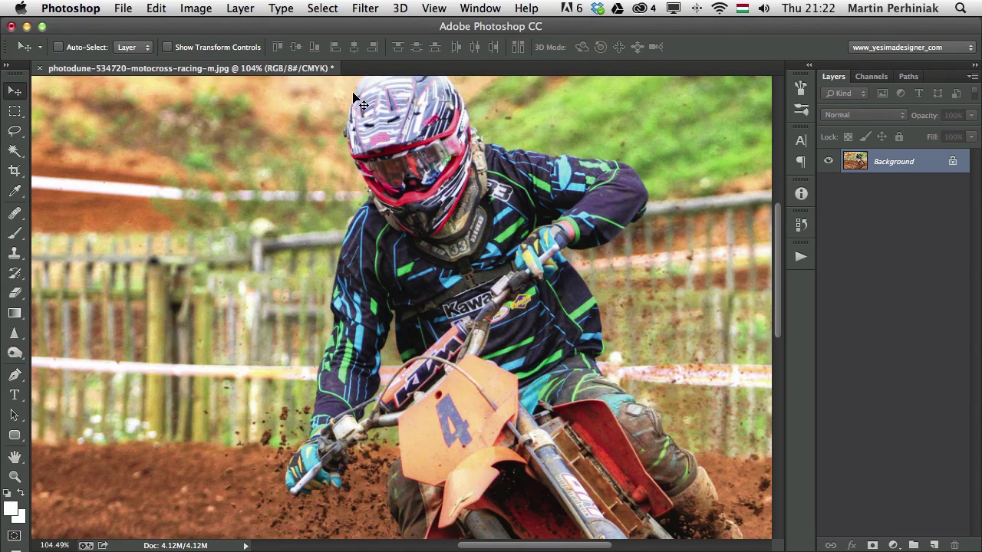
key("super+0")
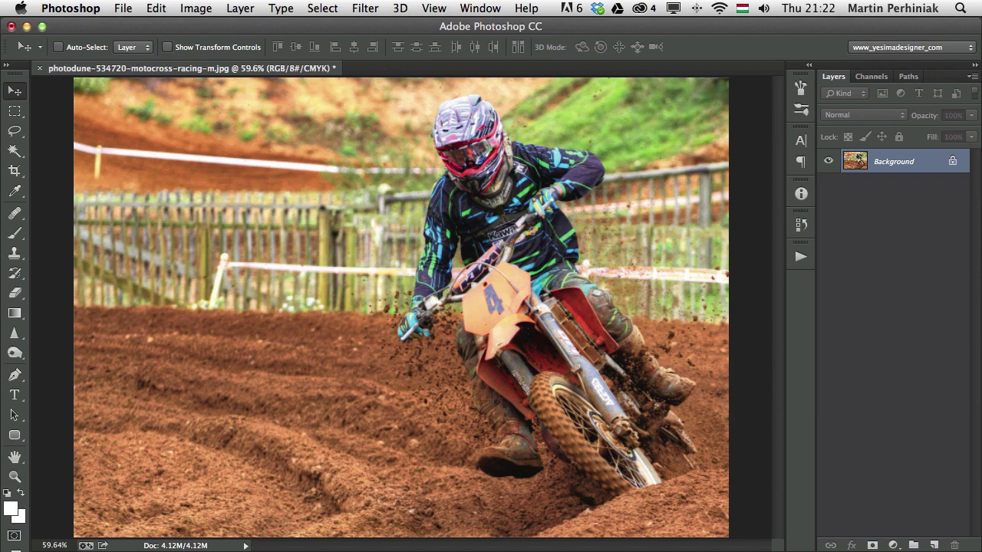
key("super+shift+2")
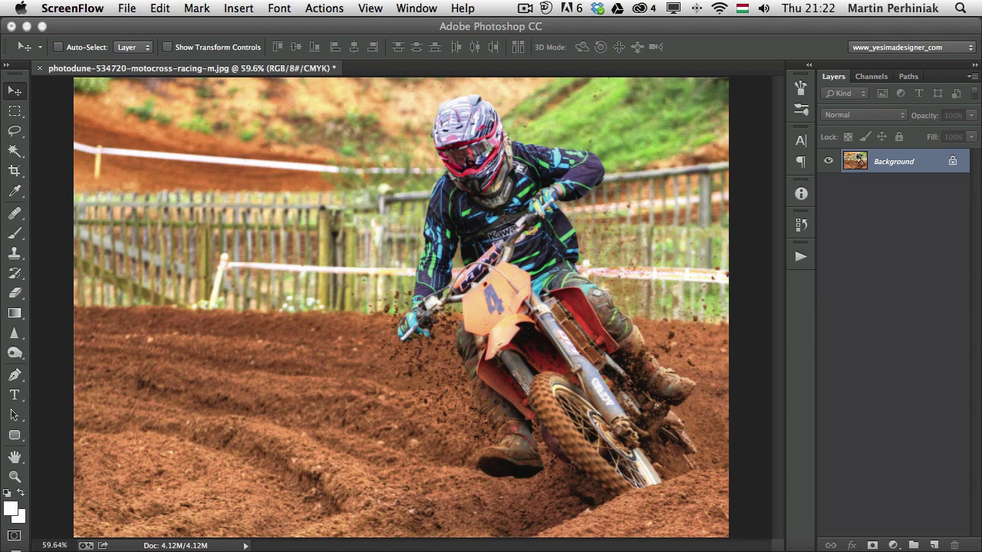
left_click(909, 412)
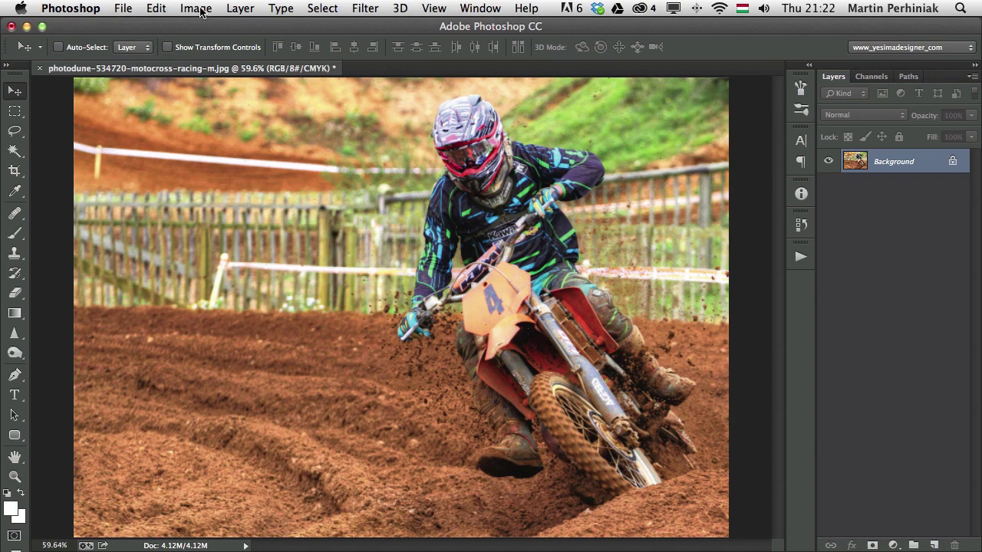
- Switch off Proof Colors, convert to Lab Color, and view the Lightness, a and b channels
left_click(433, 8)
left_click(448, 40)
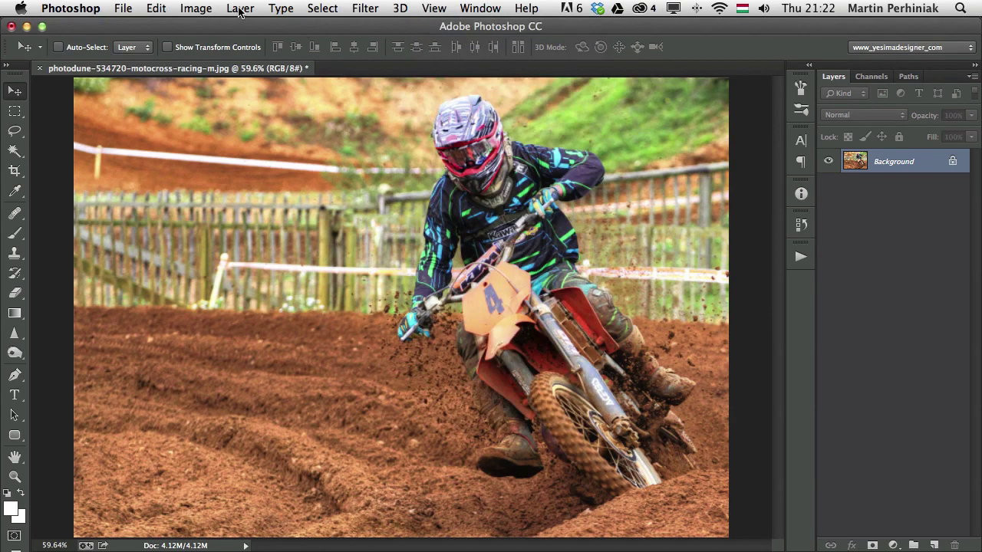
left_click(201, 9)
mouse_move(247, 29)
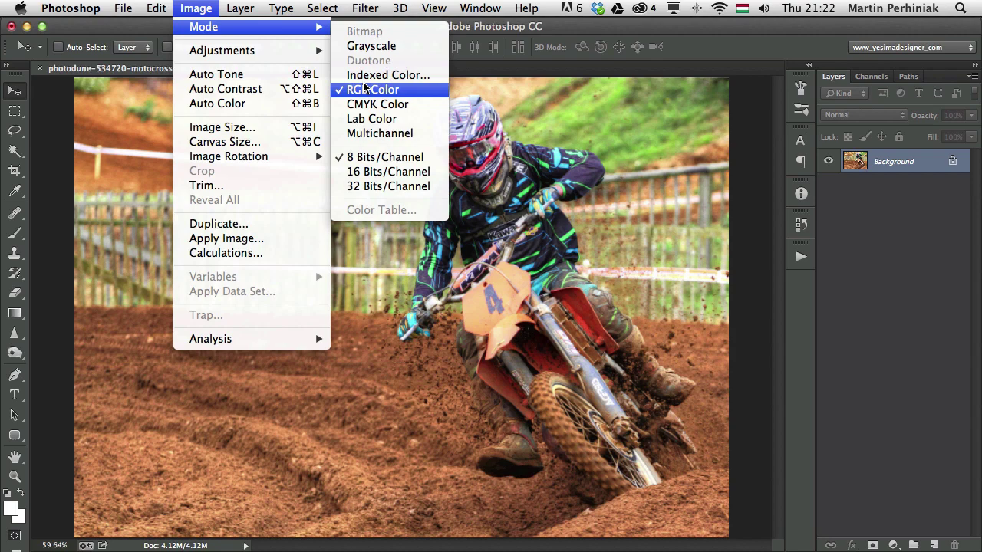
left_click(373, 121)
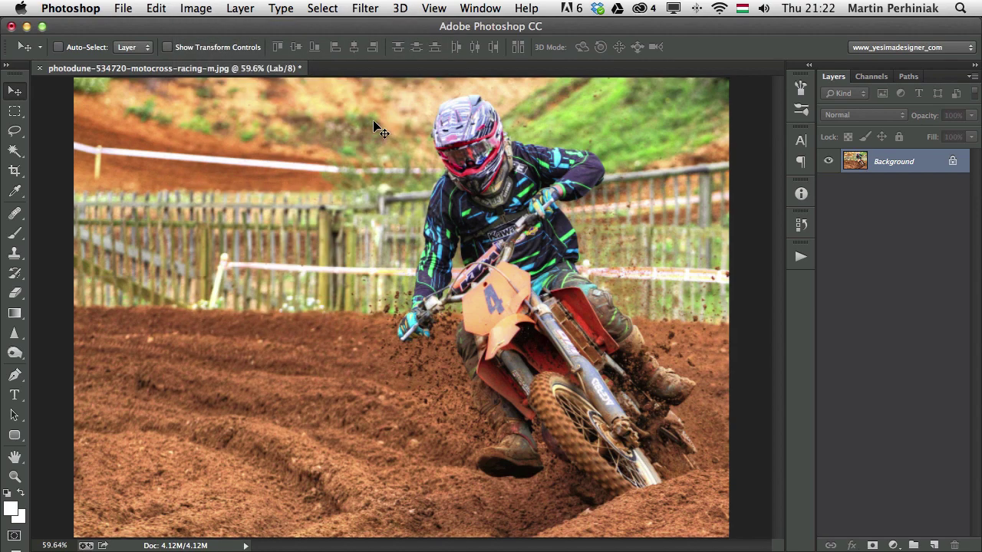
left_click(872, 77)
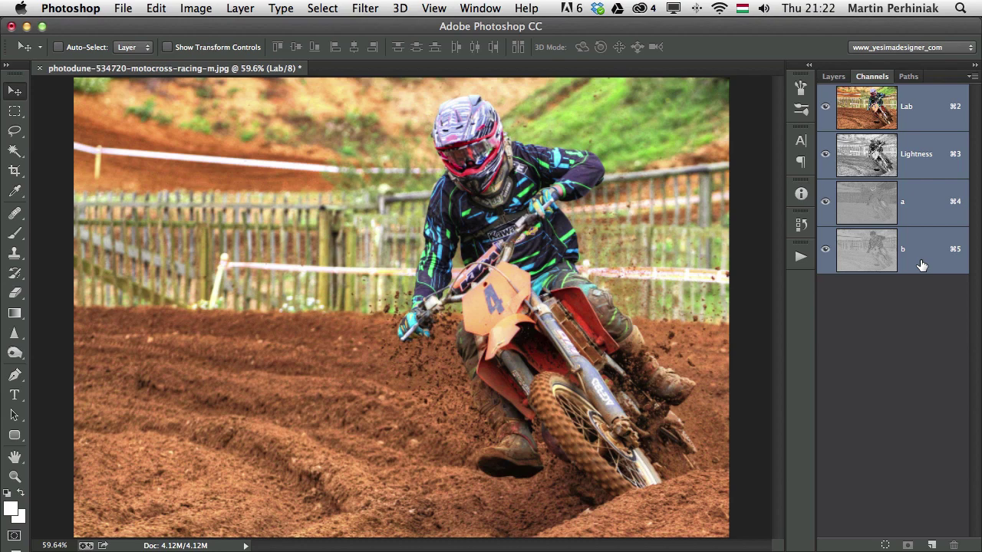
left_click(923, 172)
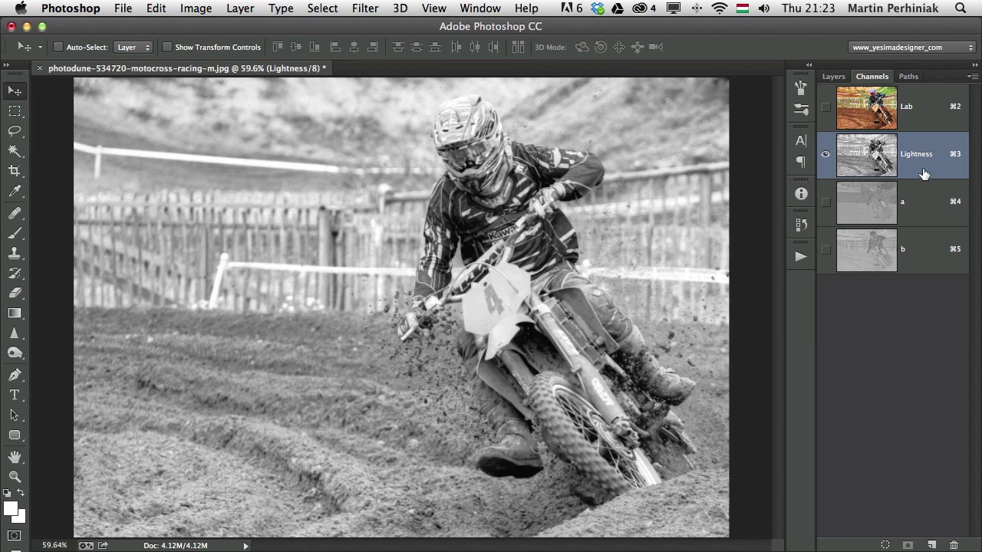
left_click(921, 214)
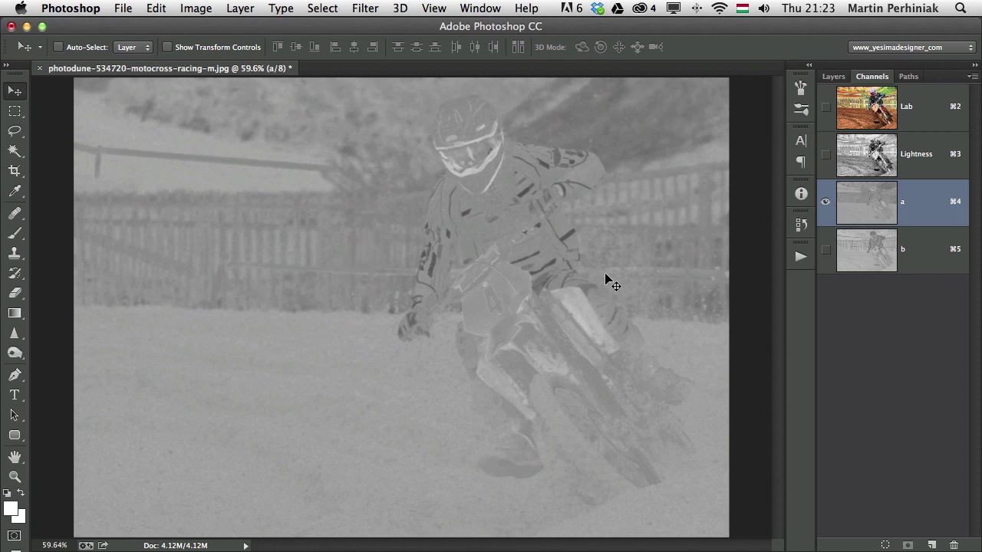
left_click(920, 264)
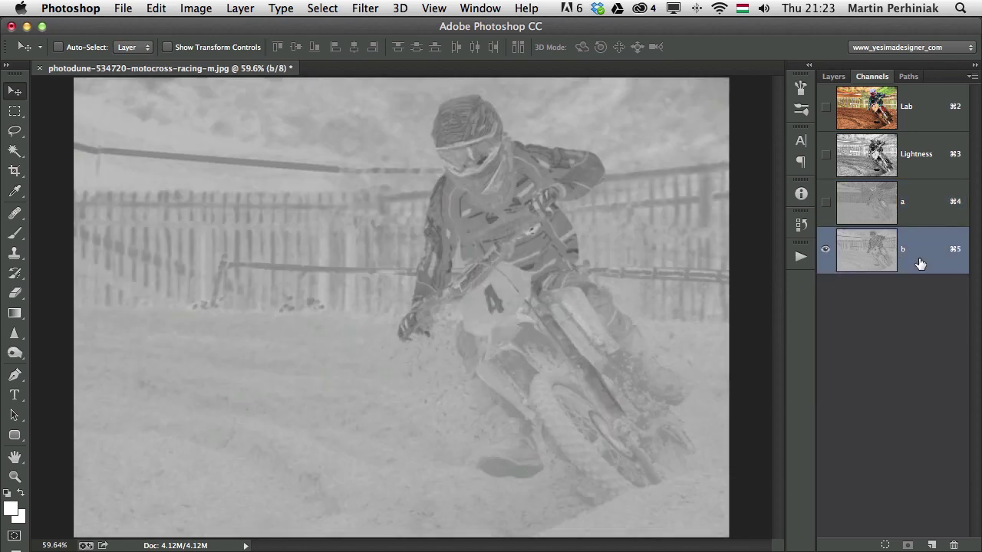
left_click(936, 174)
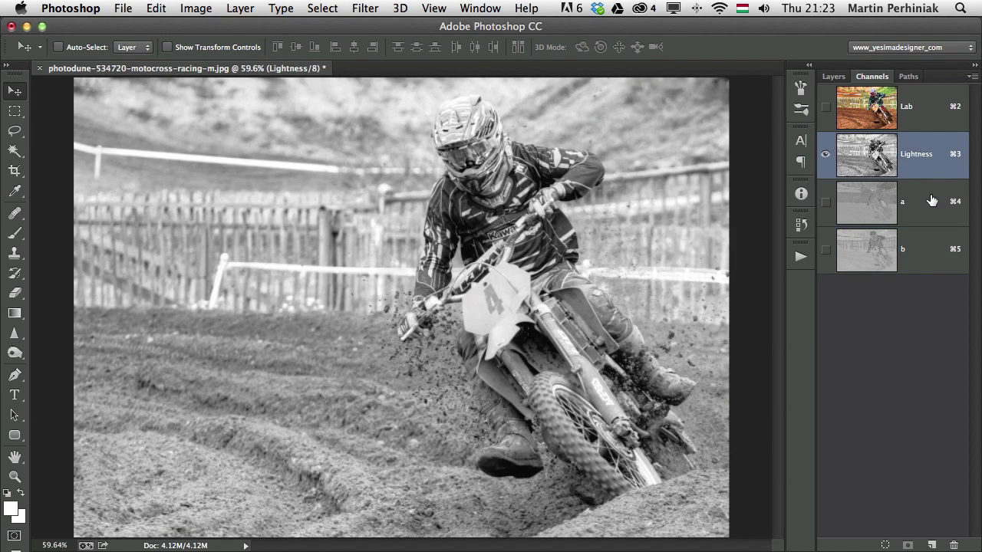
left_click(923, 222, "shift")
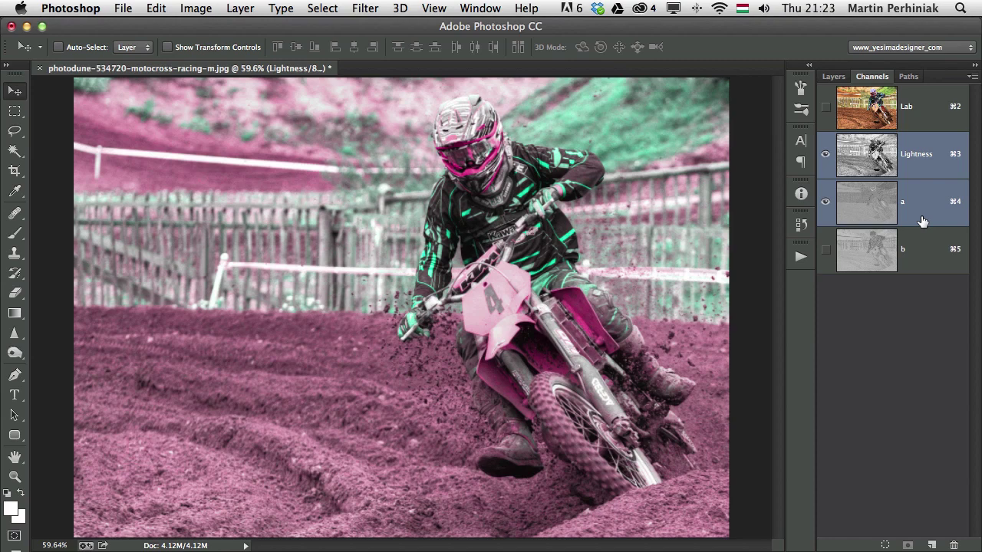
left_click(924, 201)
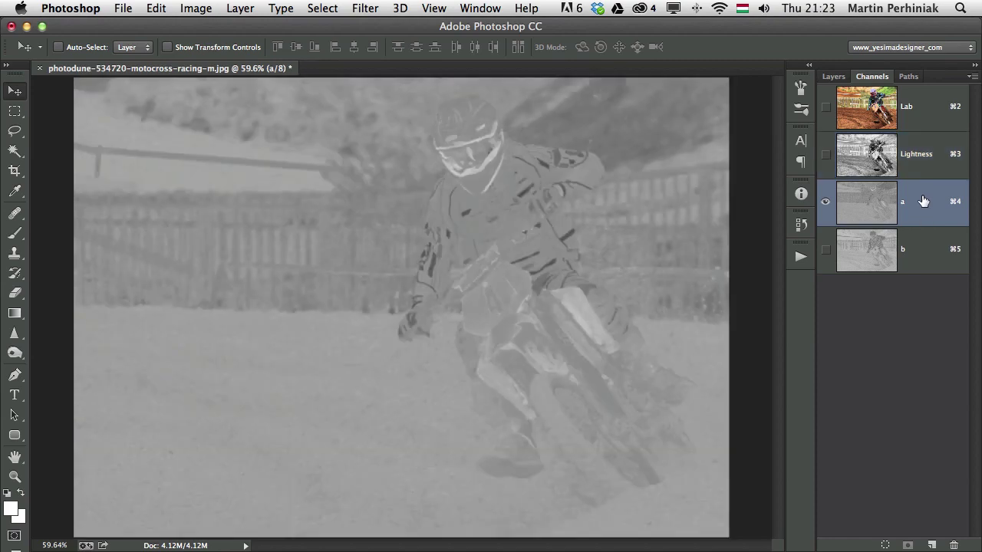
left_click(922, 177)
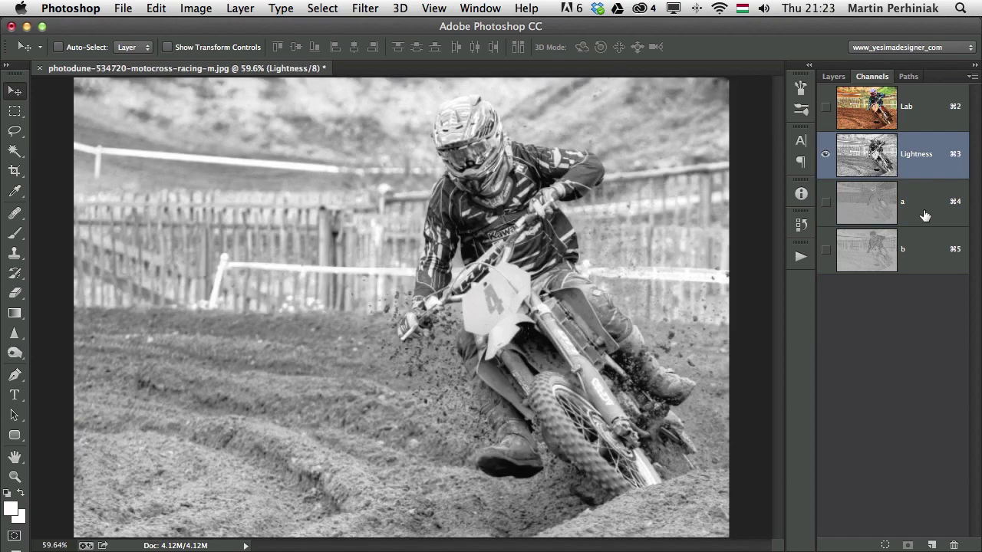
left_click(925, 259, "shift")
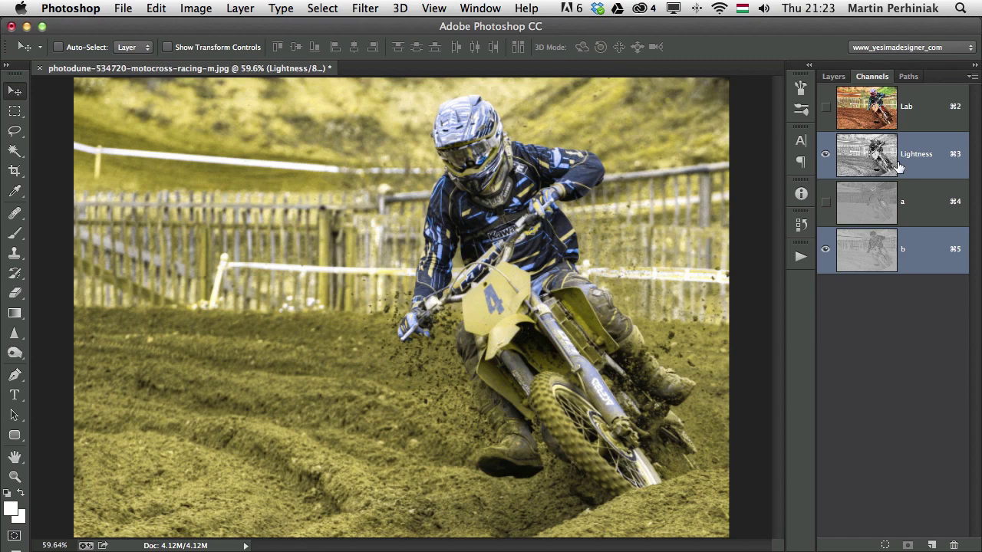
left_click(910, 117)
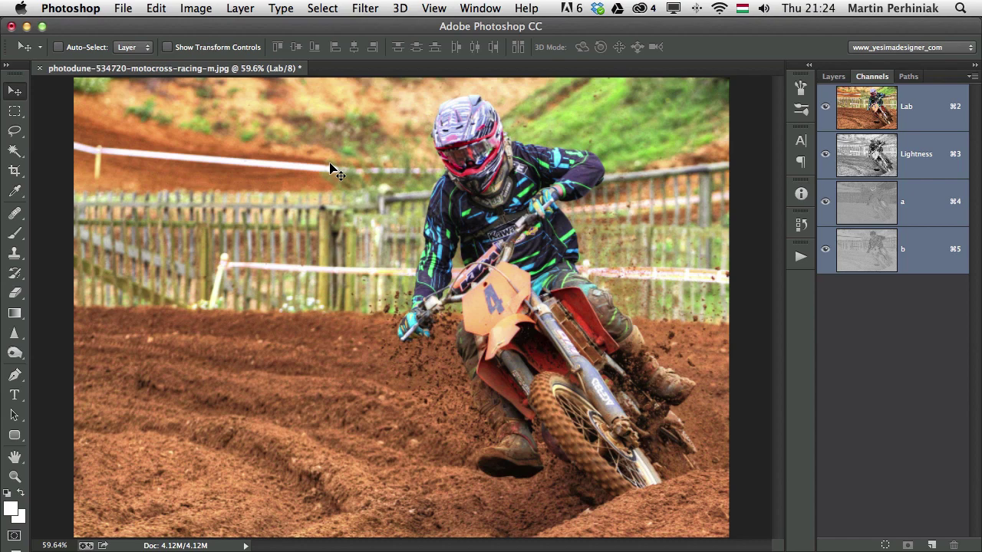
- Convert the photo to Grayscale, discarding its colour, and add a blank Alpha 1 channel
left_click(197, 9)
mouse_move(230, 27)
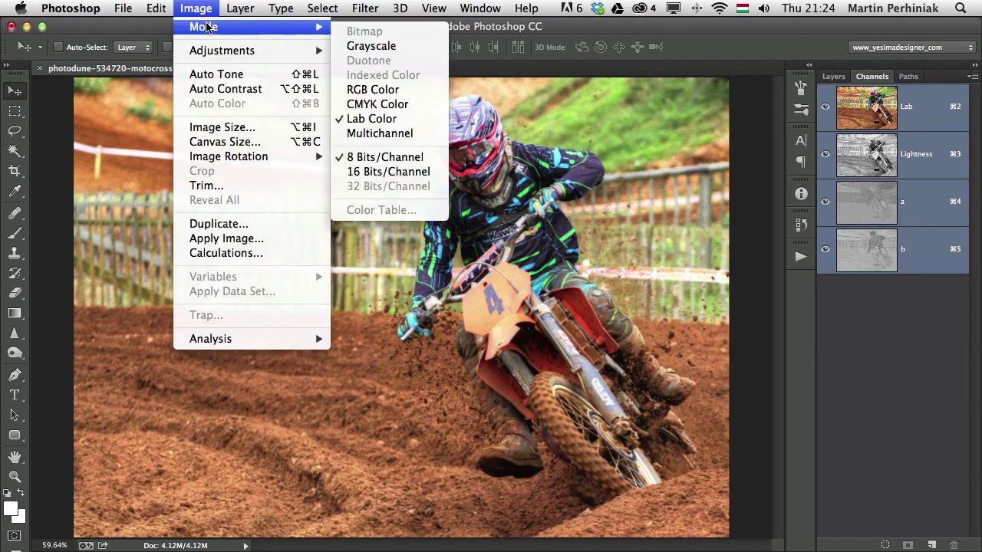
left_click(365, 48)
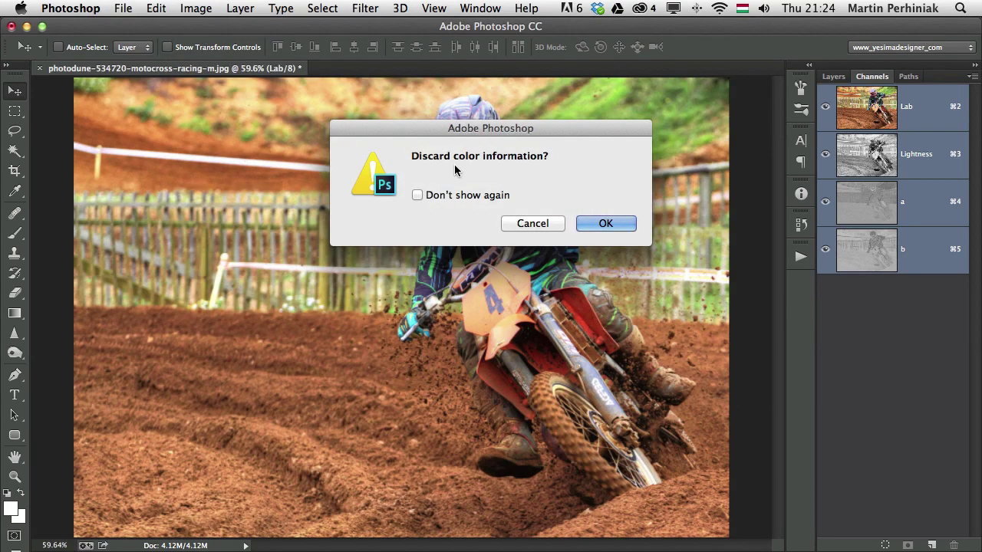
left_click(604, 225)
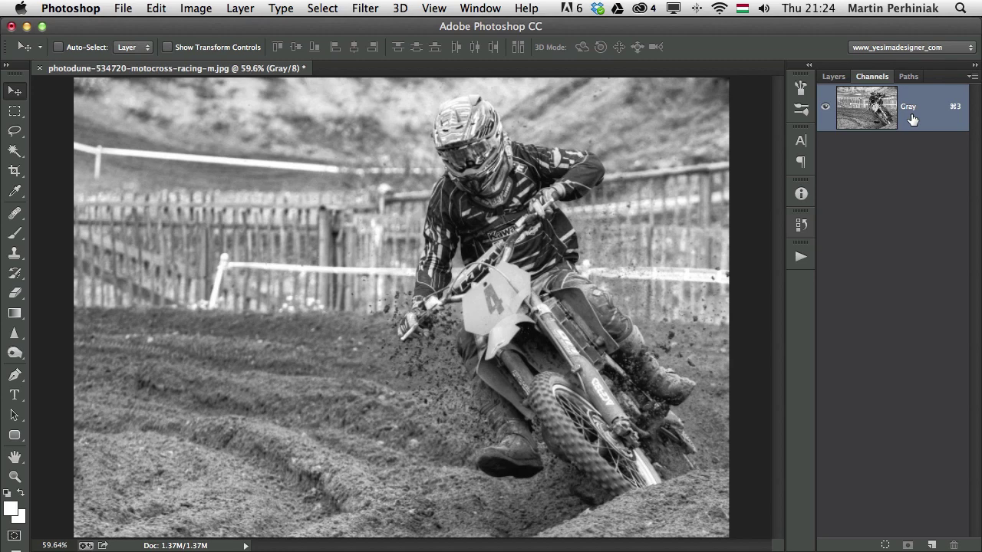
left_click_drag(912, 119, 933, 544)
- Undo the new alpha channel and add empty Layer 1 and Layer 2 above Background
left_click(932, 545)
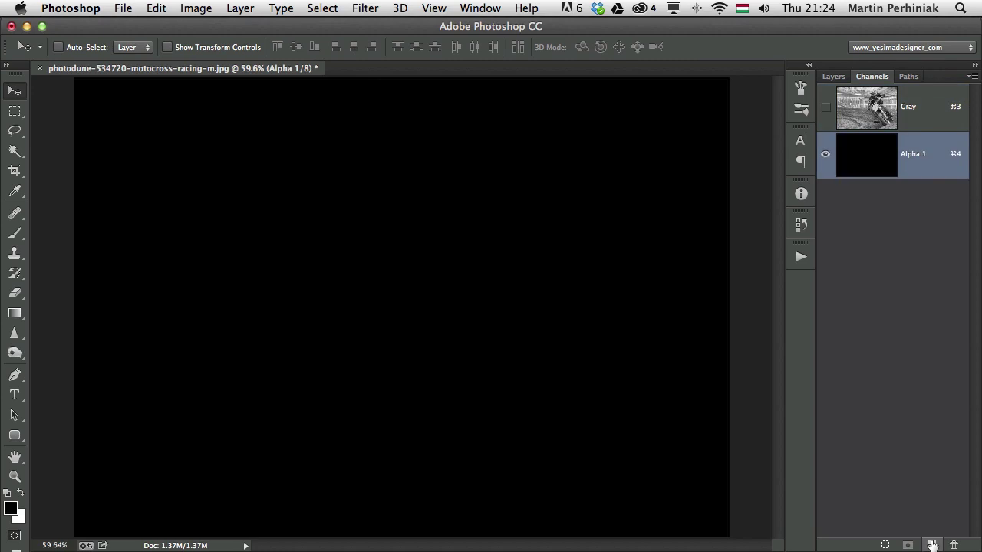
key("super+z")
left_click(835, 76)
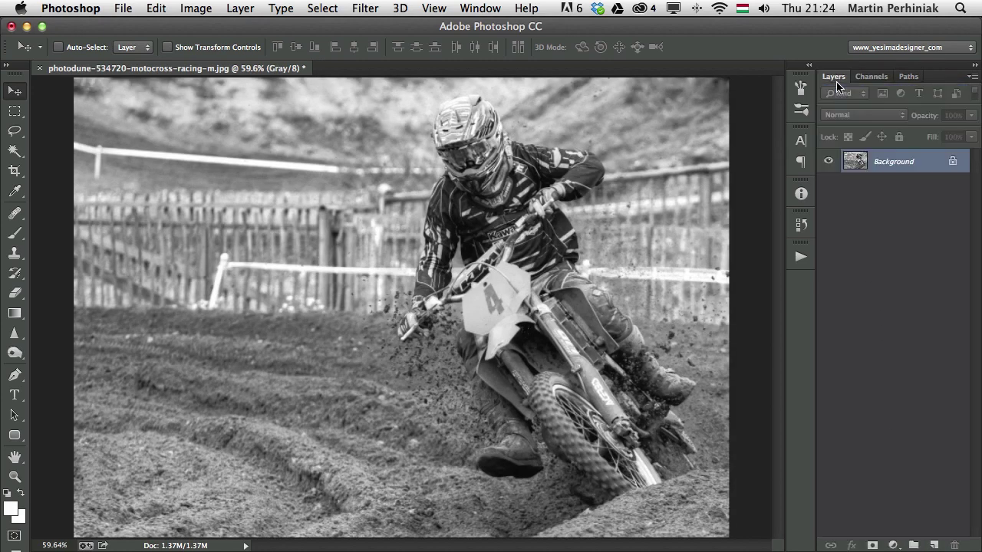
left_click(935, 544)
left_click(934, 544)
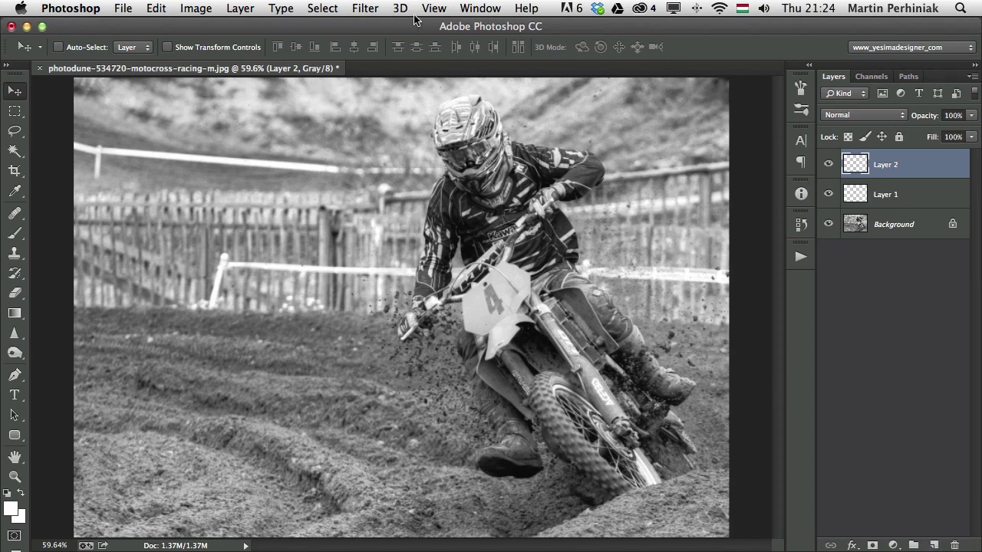
- Browse the Filter menu and close it without applying any filter
left_click(321, 7)
mouse_move(382, 9)
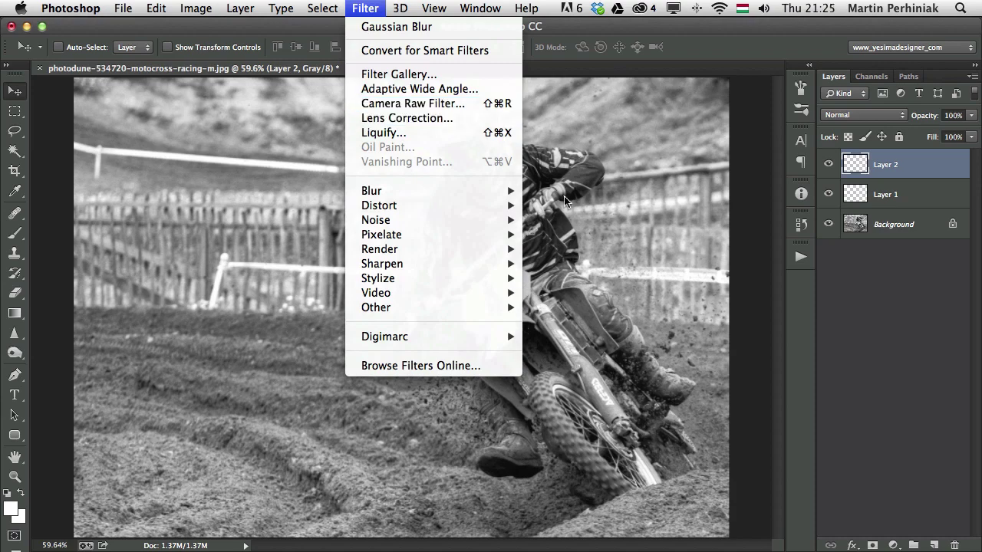
left_click(863, 274)
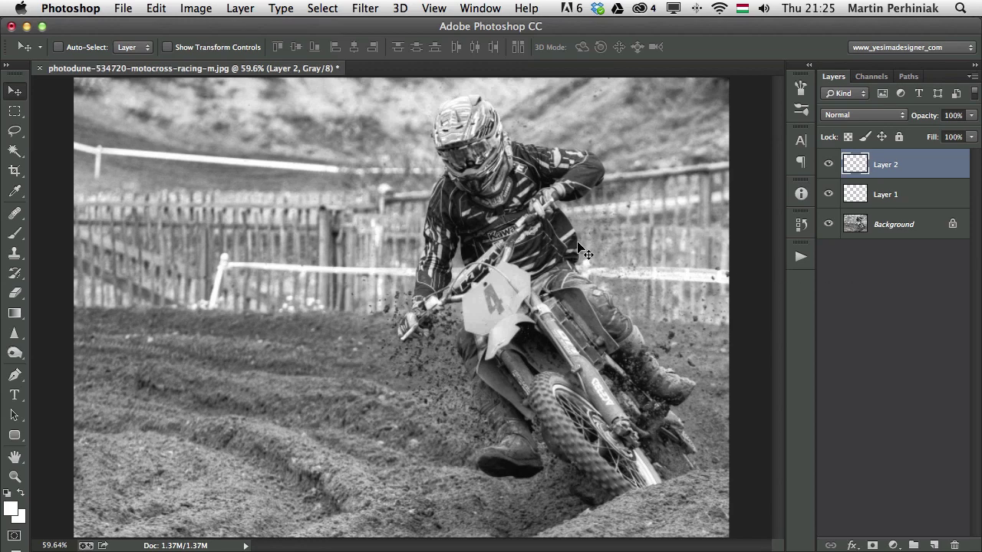
- Flatten the layers and set up Bitmap conversion at 72 pixels/inch with Diffusion Dither
left_click(192, 8)
mouse_move(216, 31)
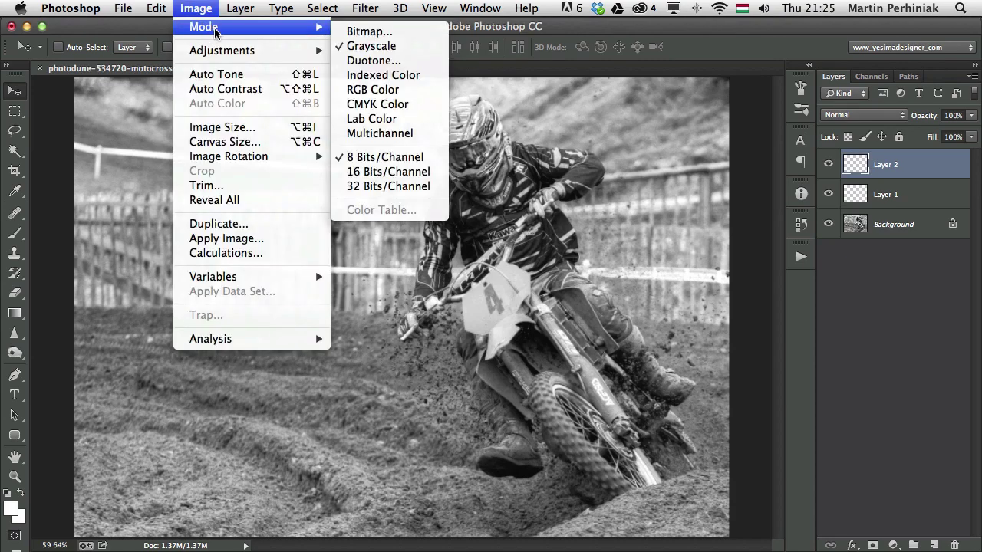
left_click(355, 30)
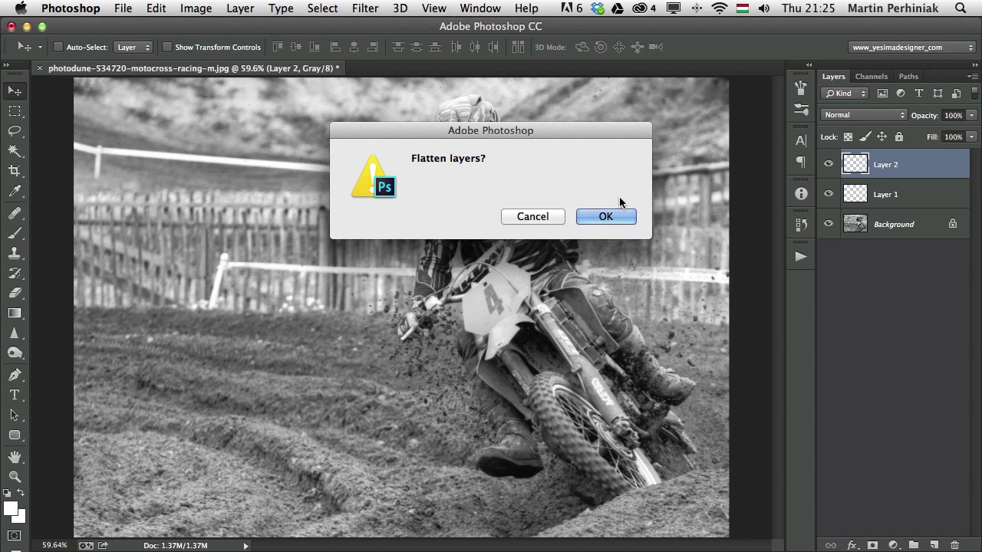
left_click(623, 214)
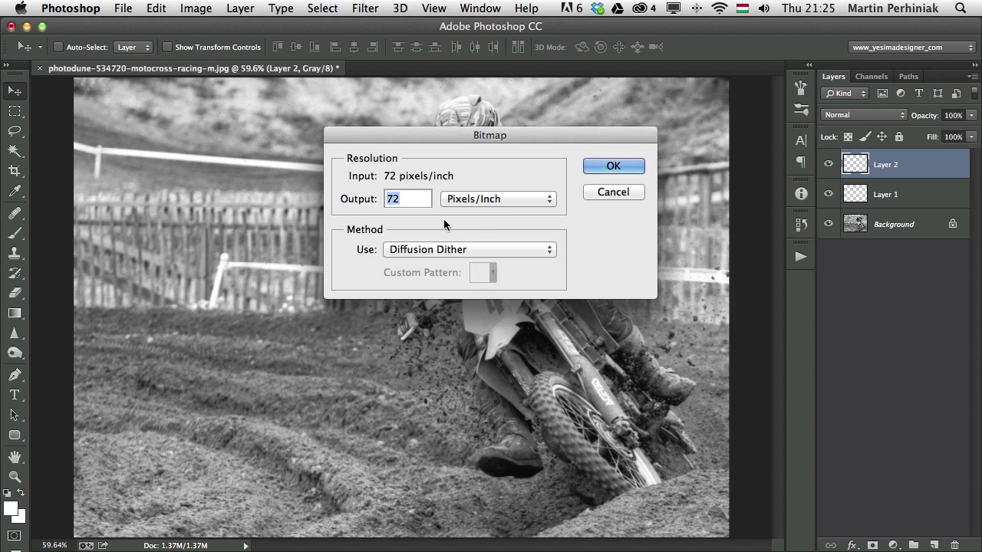
left_click(413, 250)
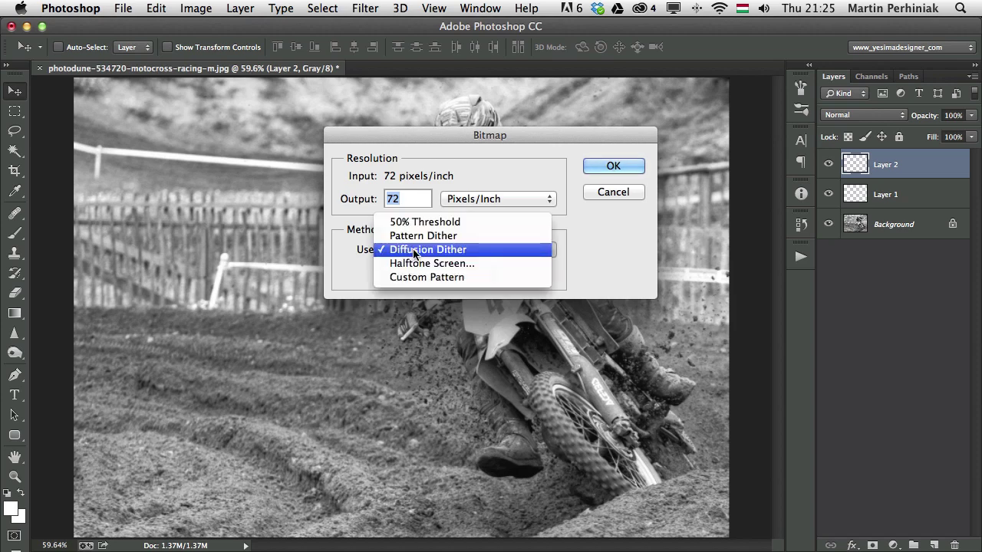
left_click(413, 250)
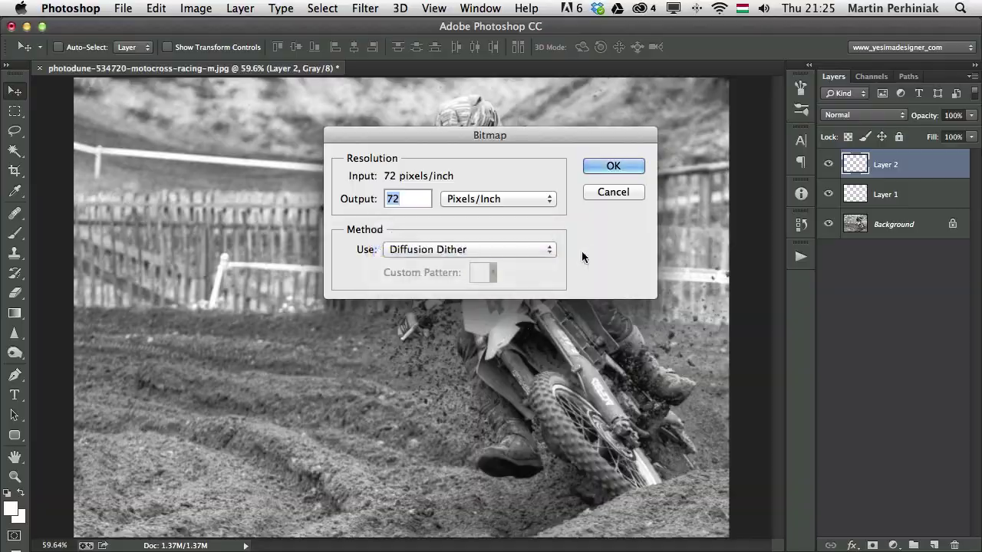
- Apply the Diffusion Dither bitmap, zoom in to inspect it, then undo back to grayscale
left_click(597, 163)
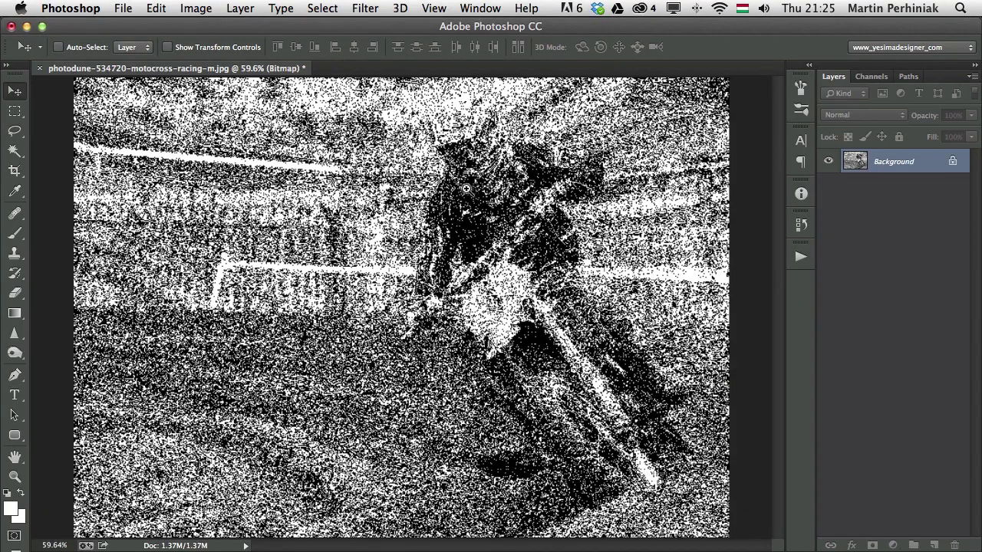
scroll(454, 270, "up", 10)
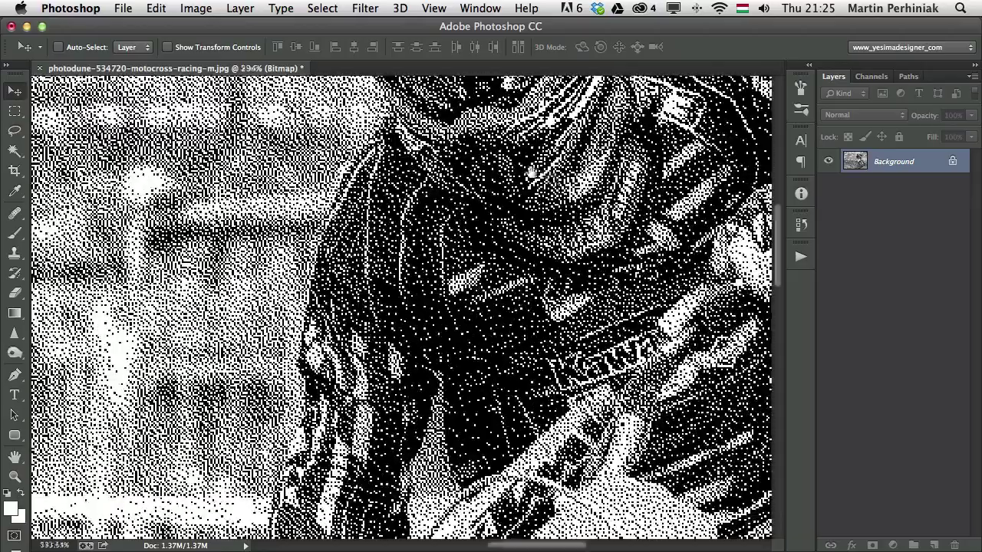
scroll(403, 306, "down", 3)
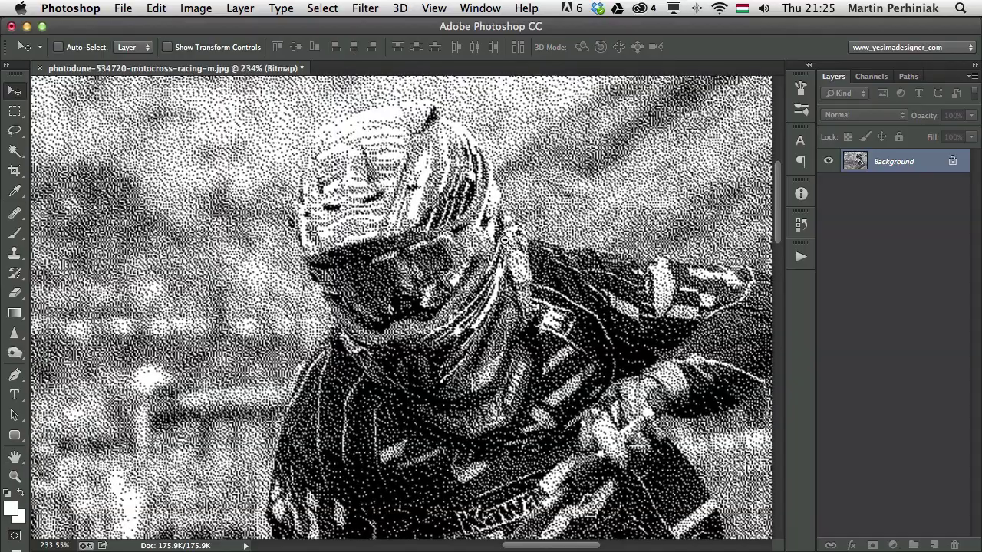
scroll(502, 244, "down", 5)
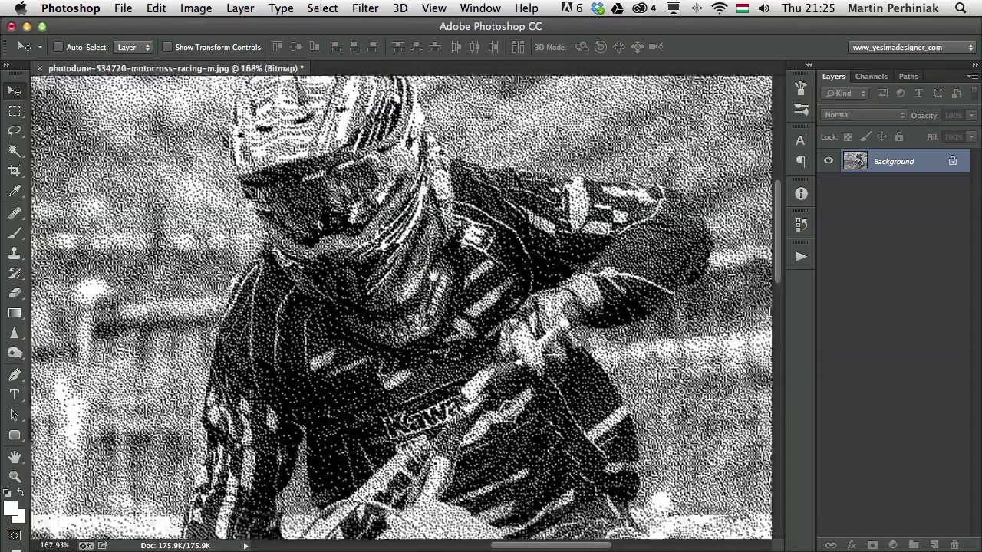
scroll(468, 306, "down", 3)
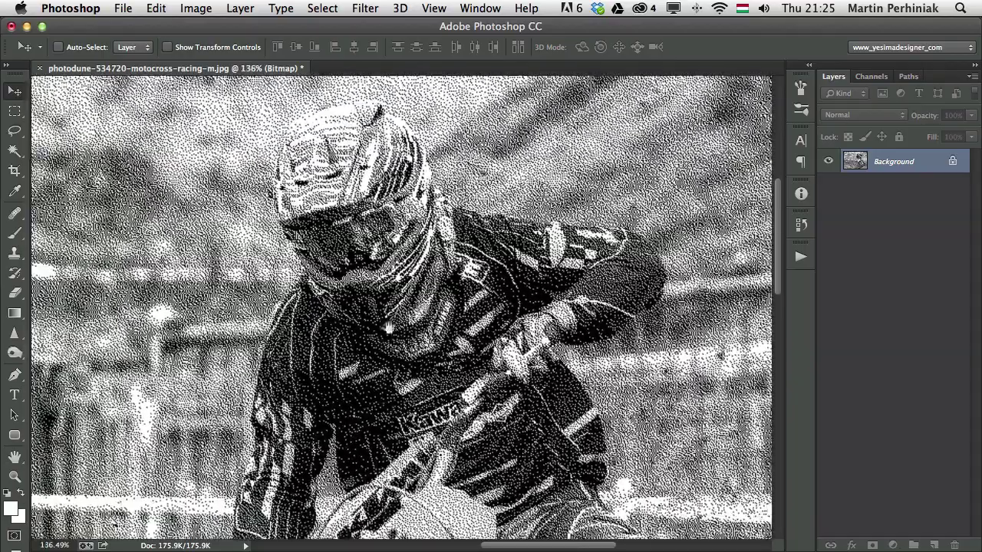
scroll(468, 307, "down", 2)
scroll(468, 307, "down", 1)
scroll(482, 335, "down", 1)
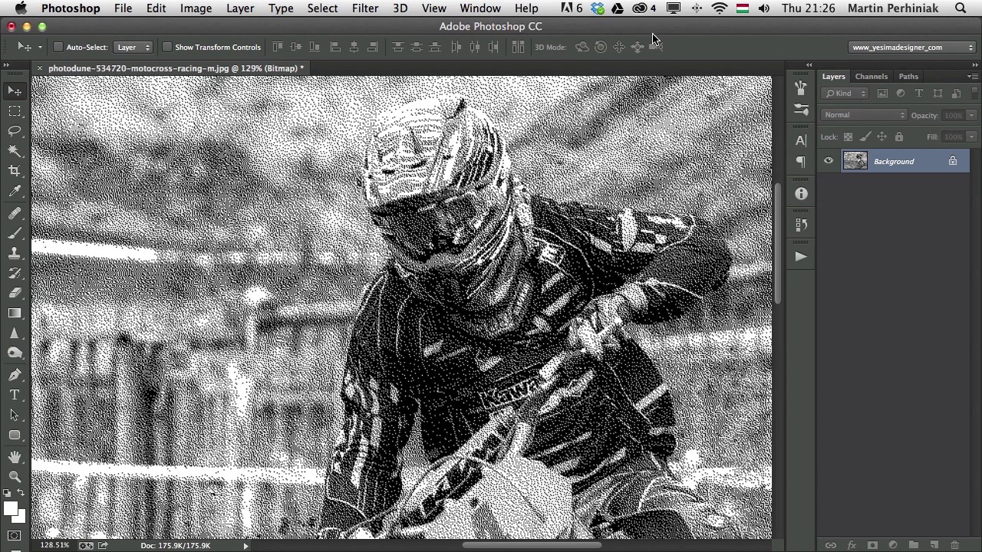
key("super+z")
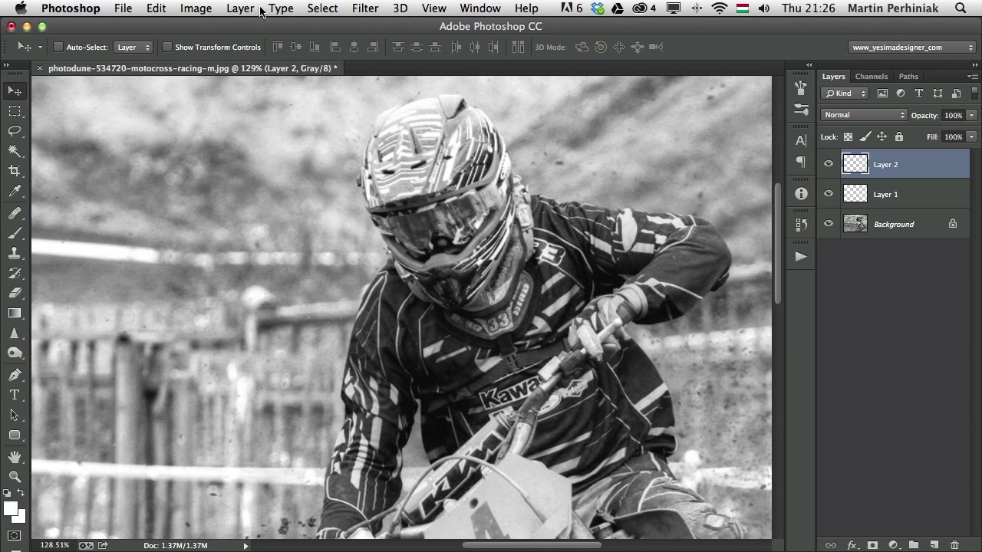
- Set up a two-ink Duotone in Duotone Options with red as the second ink
left_click(203, 8)
mouse_move(213, 29)
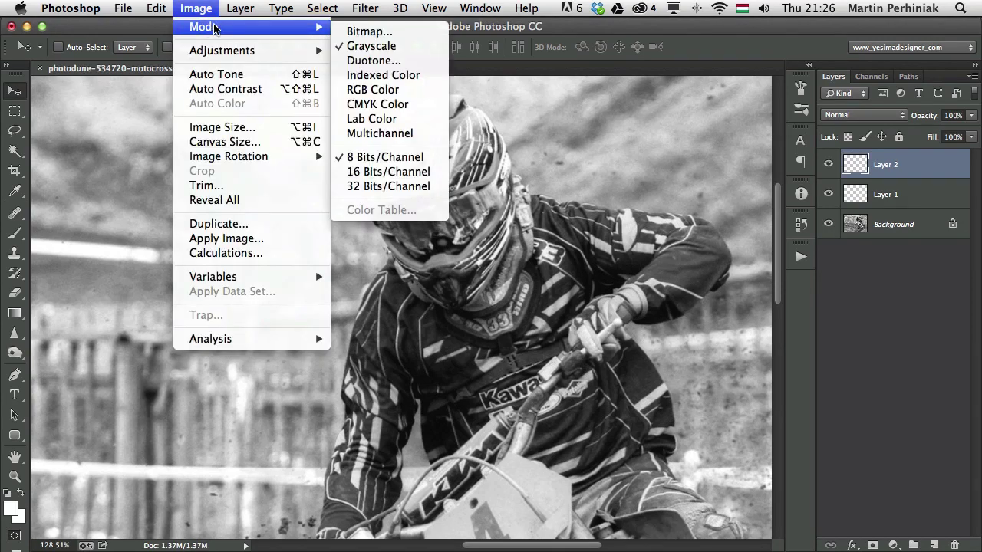
left_click(376, 61)
left_click_drag(416, 172, 301, 148)
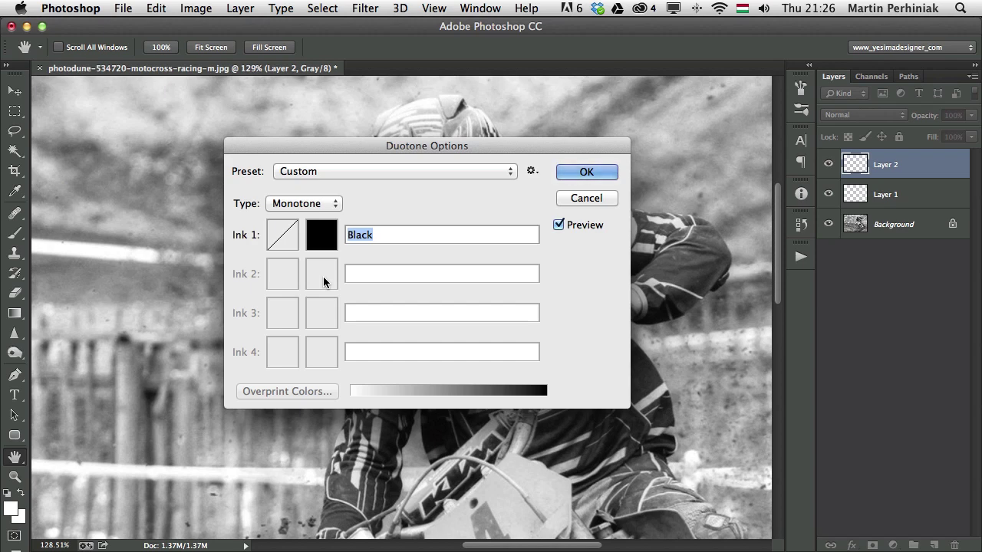
left_click(297, 205)
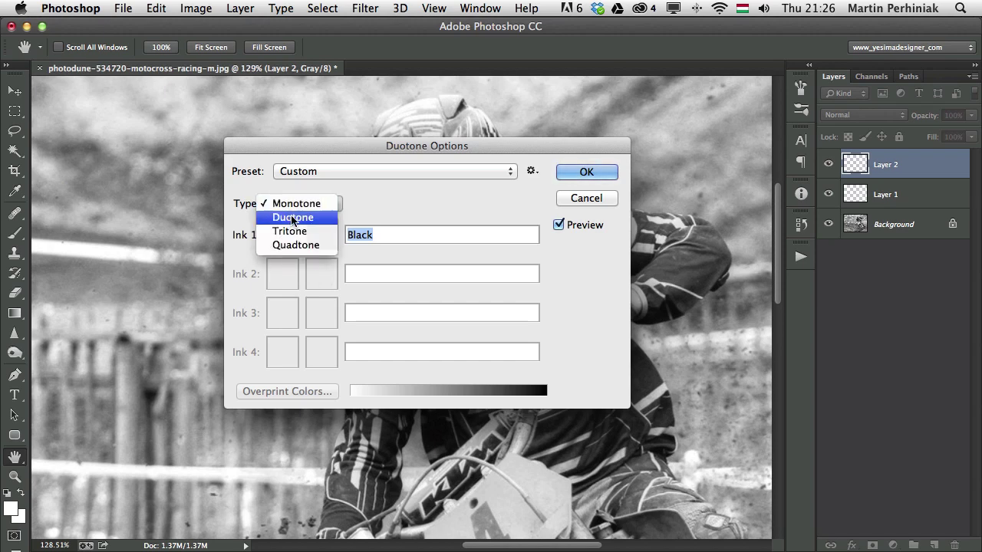
left_click(292, 219)
left_click(323, 275)
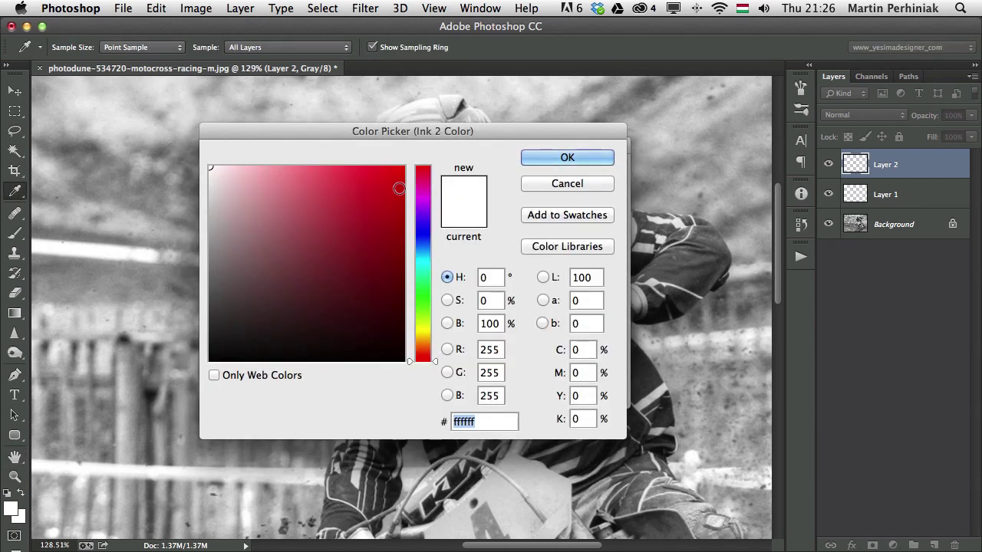
left_click_drag(391, 173, 565, 166)
left_click(567, 158)
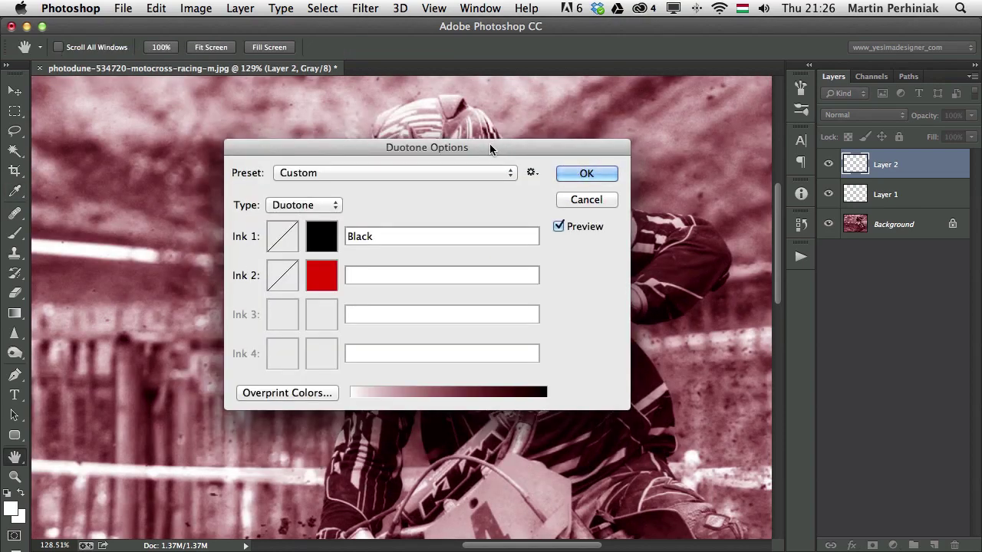
- Switch to a Tritone and choose blue 005aff as the third ink
mouse_move(491, 148)
left_mouse_down()
mouse_move(832, 140)
mouse_move(843, 79)
mouse_move(823, 116)
left_mouse_up()
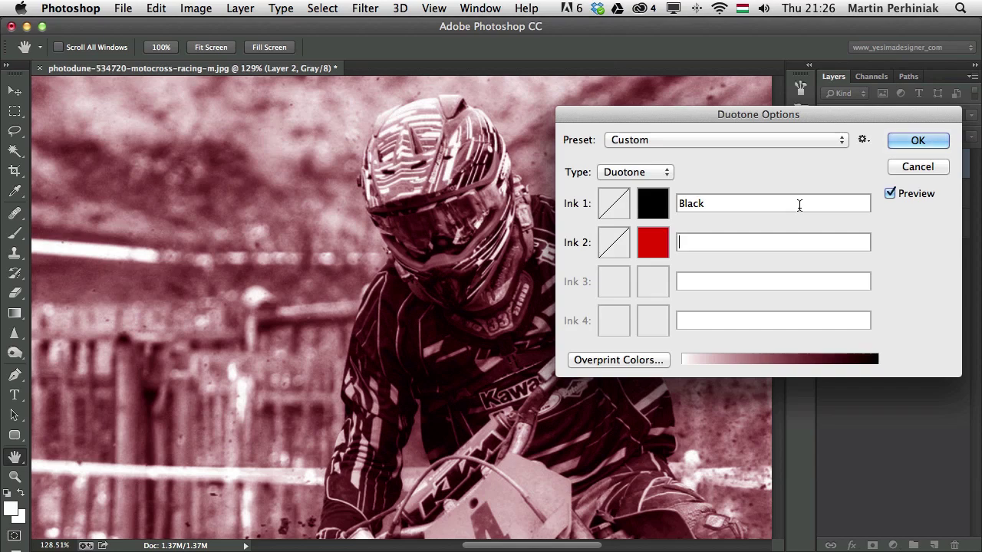
left_click(646, 175)
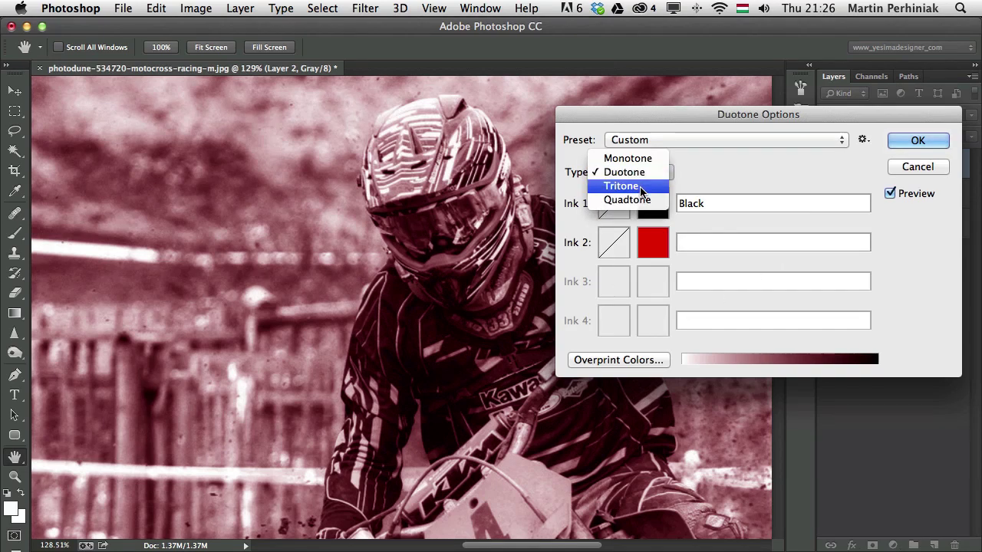
left_click(643, 191)
left_click(655, 290)
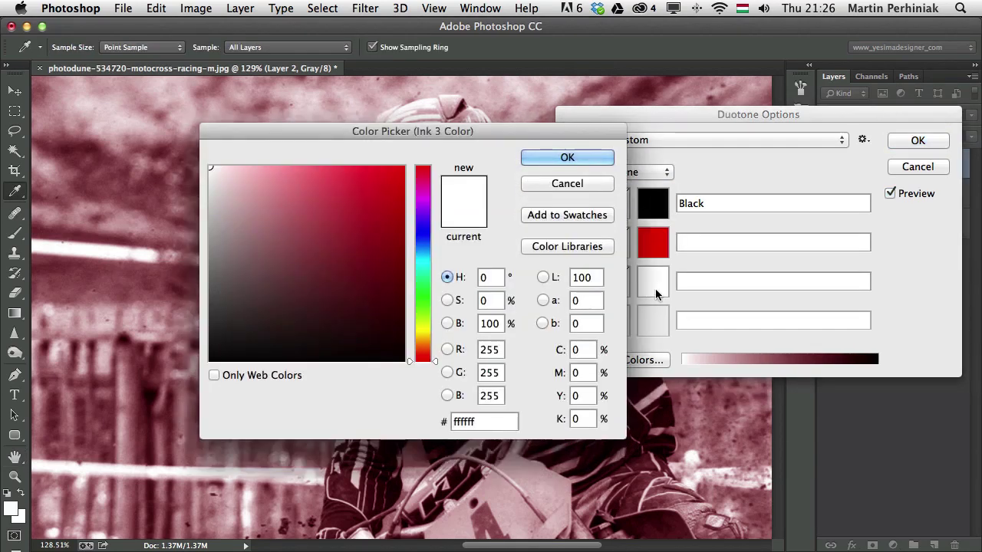
left_click_drag(419, 217, 419, 243)
left_click(404, 166)
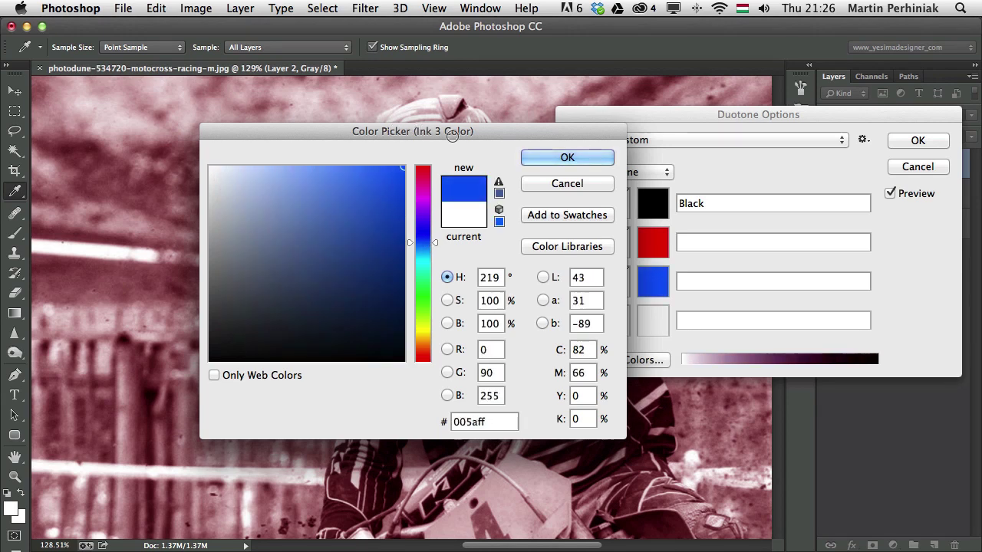
left_click(552, 157)
- Try applying the black, red and blue tritone, dismiss the ink-name alert, and cancel
left_click_drag(660, 112, 709, 116)
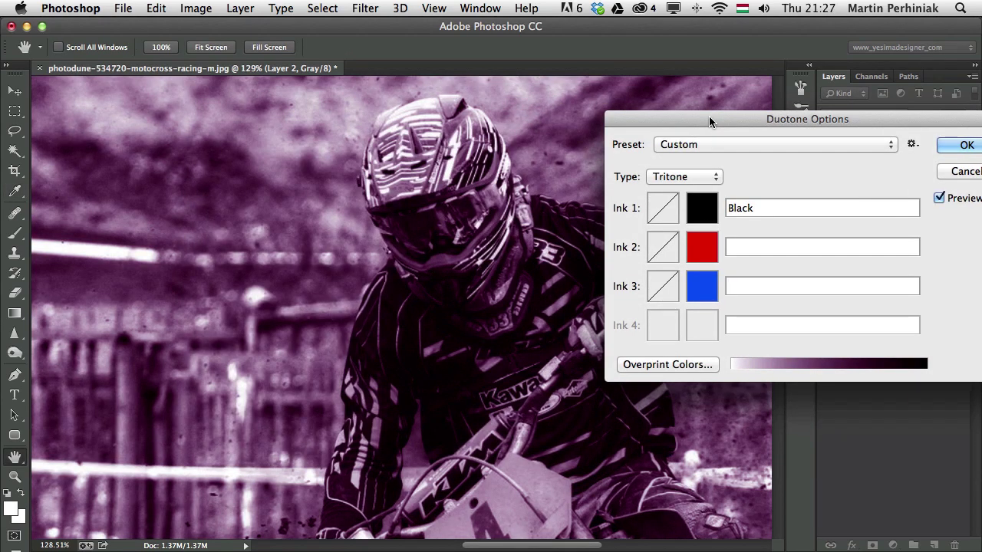
left_click_drag(708, 116, 609, 120)
left_click(860, 149)
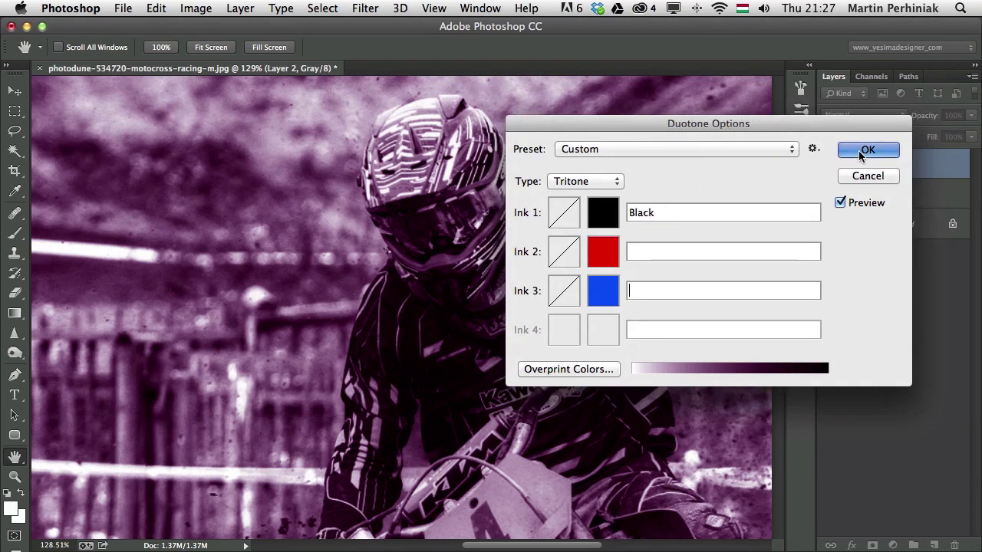
left_click(587, 216)
left_click(859, 175)
- Convert the grayscale photo to Indexed Color, flattening the layers into one Index layer
left_click(184, 8)
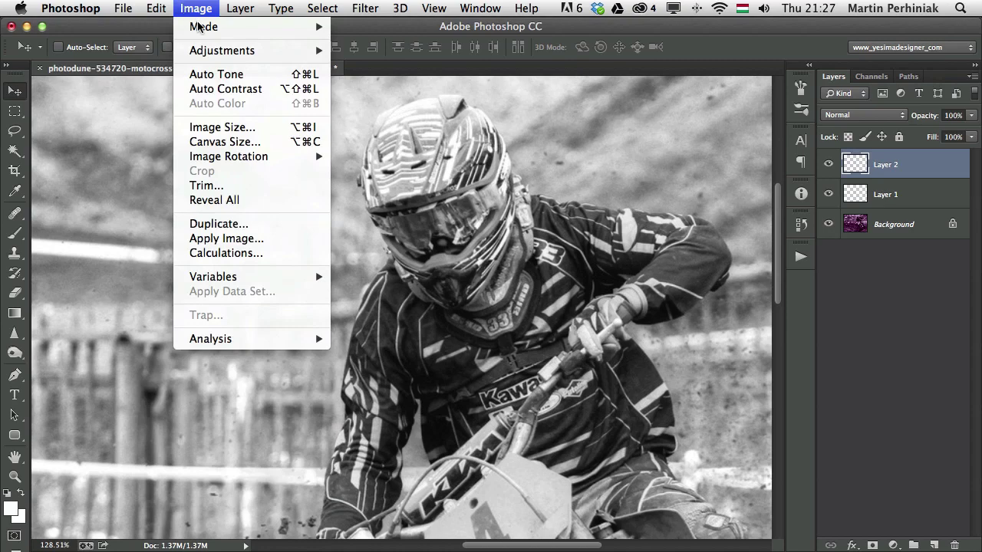
mouse_move(199, 27)
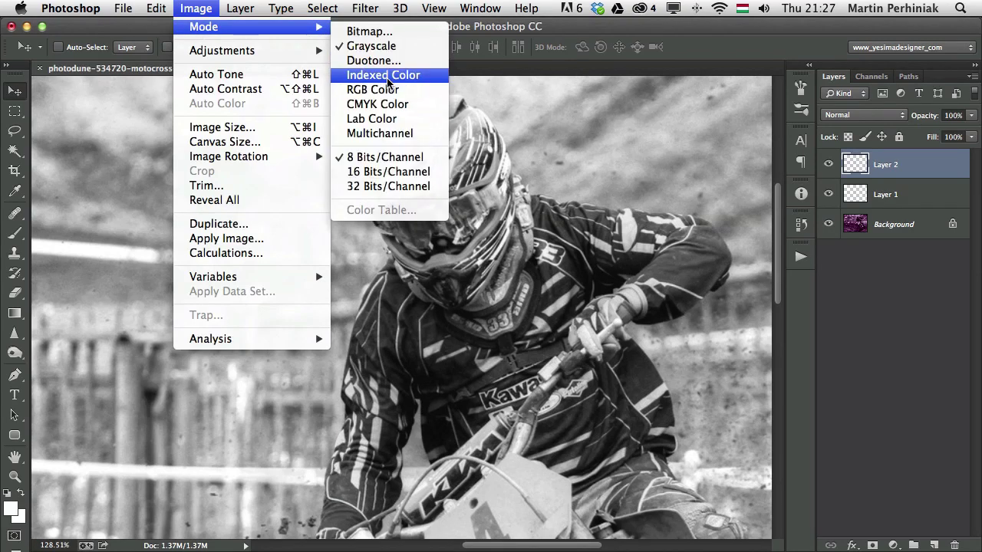
left_click(383, 75)
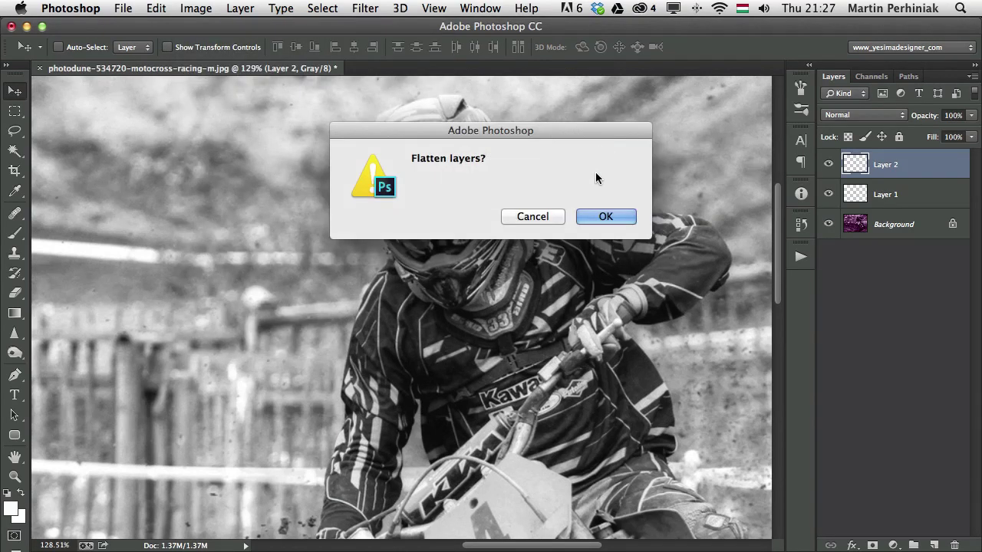
left_click(606, 216)
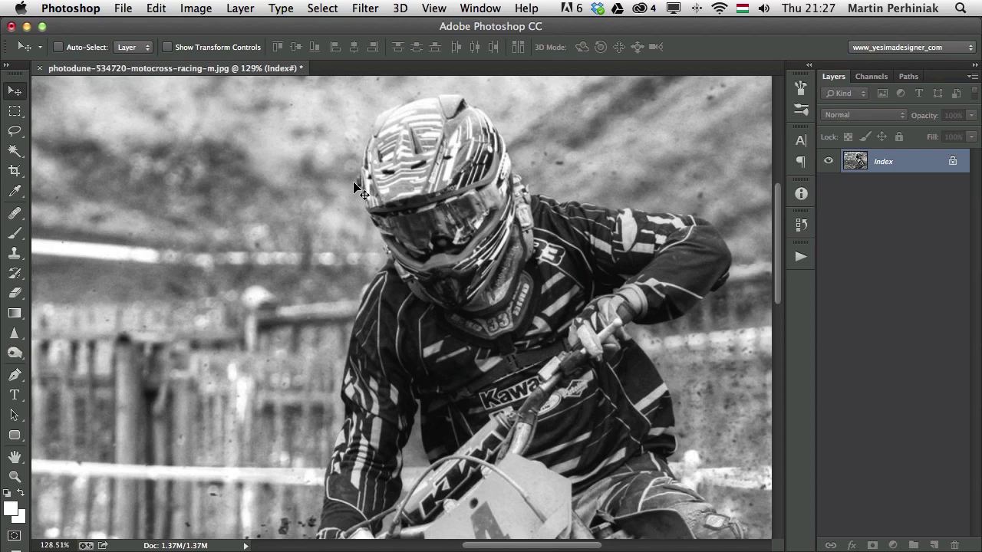
- Step back through the history with Cmd+Alt+Z to the original RGB photo
key("super+alt+z")
key("super+alt+z")
key("super+alt+z")
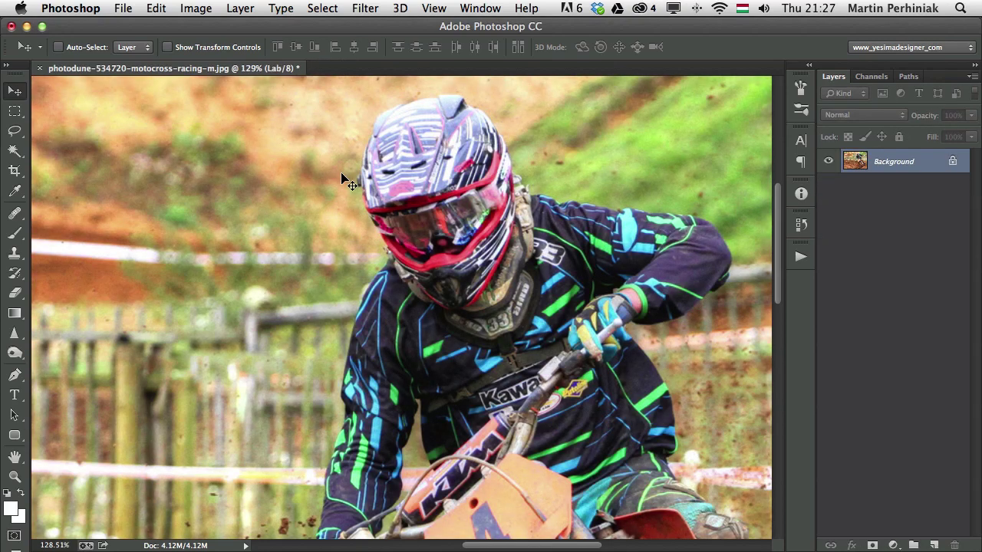
key("super+alt+z")
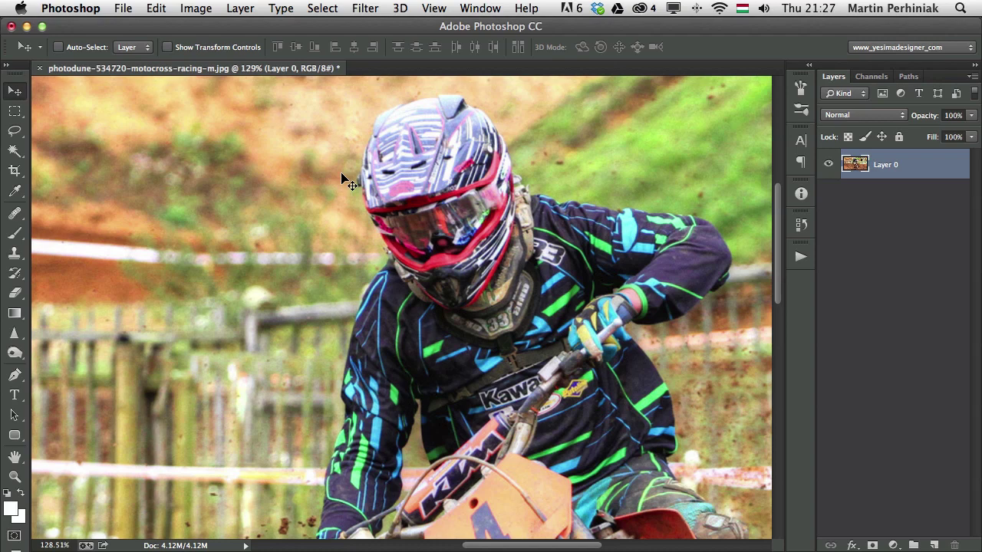
key("super+alt+z")
- Preview the photo as a GIF in Save for Web, zoomed in on the rider's helmet
left_click(121, 8)
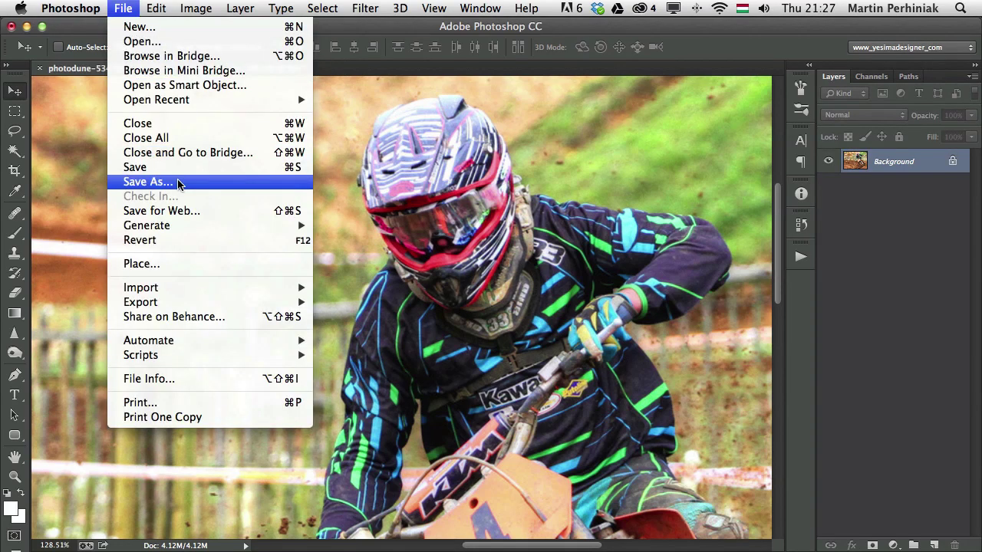
left_click(185, 212)
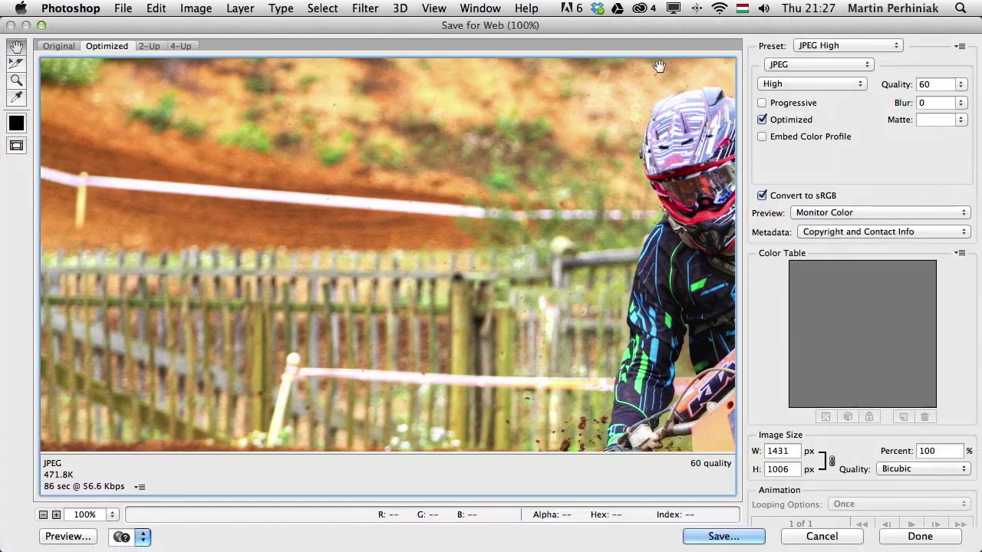
left_click(813, 64)
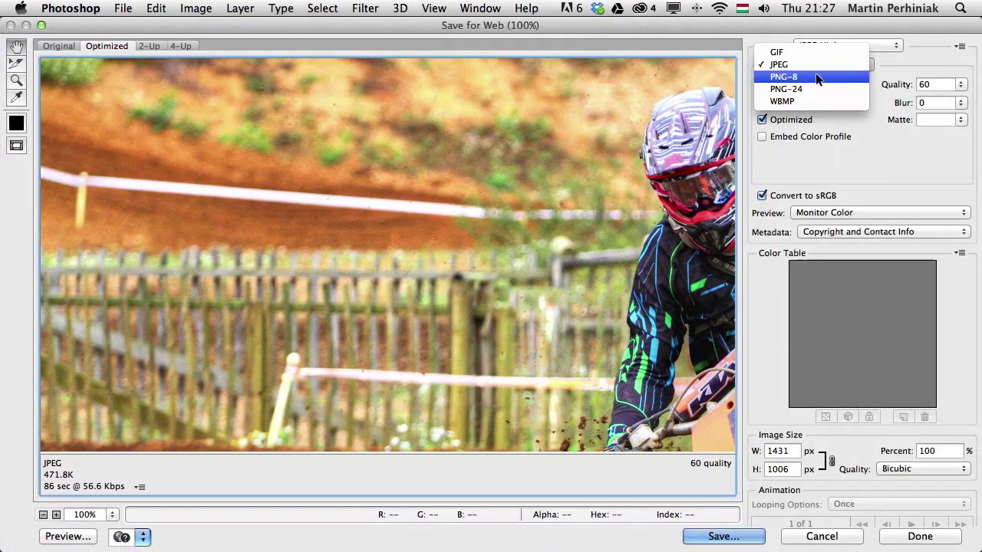
left_click(801, 52)
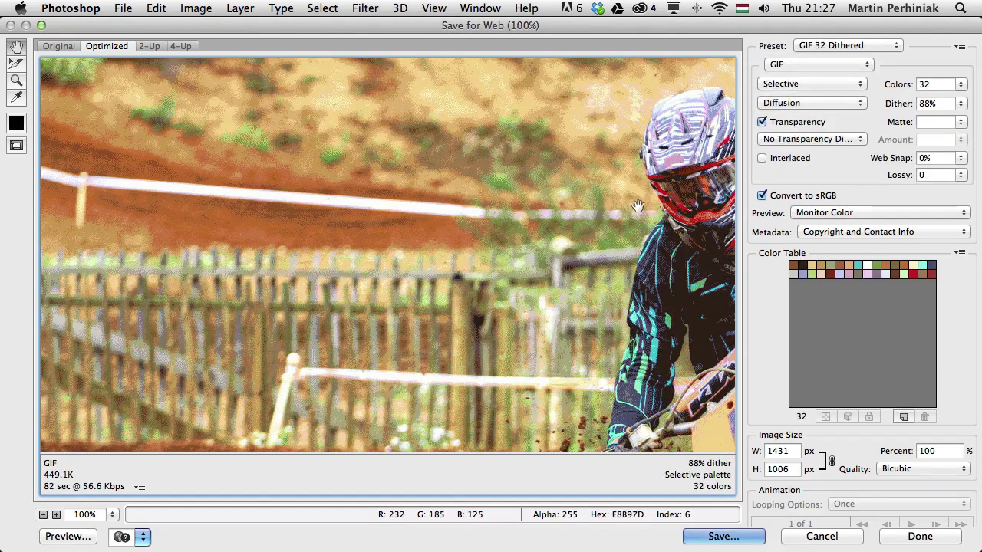
left_click_drag(636, 207, 379, 185)
left_click(427, 181)
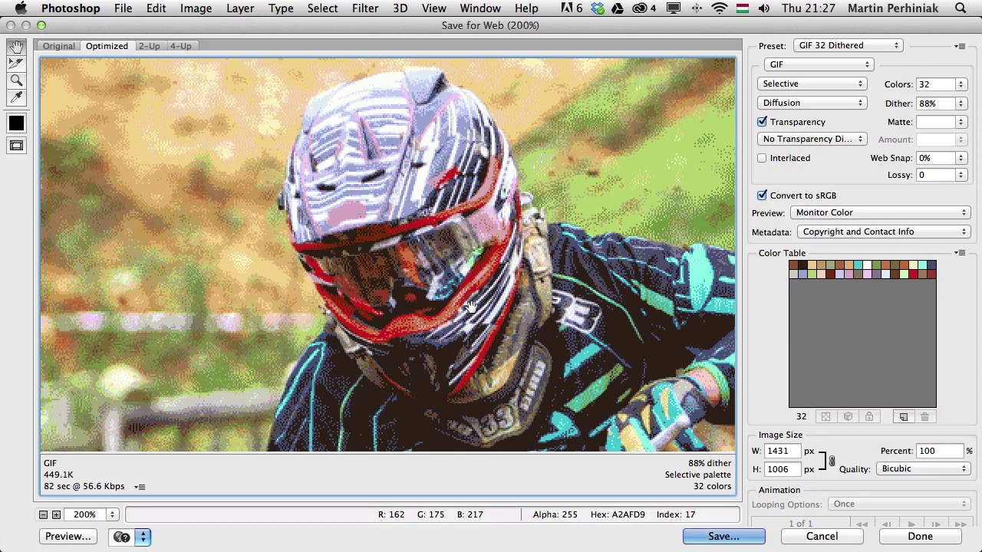
left_click_drag(475, 306, 491, 283)
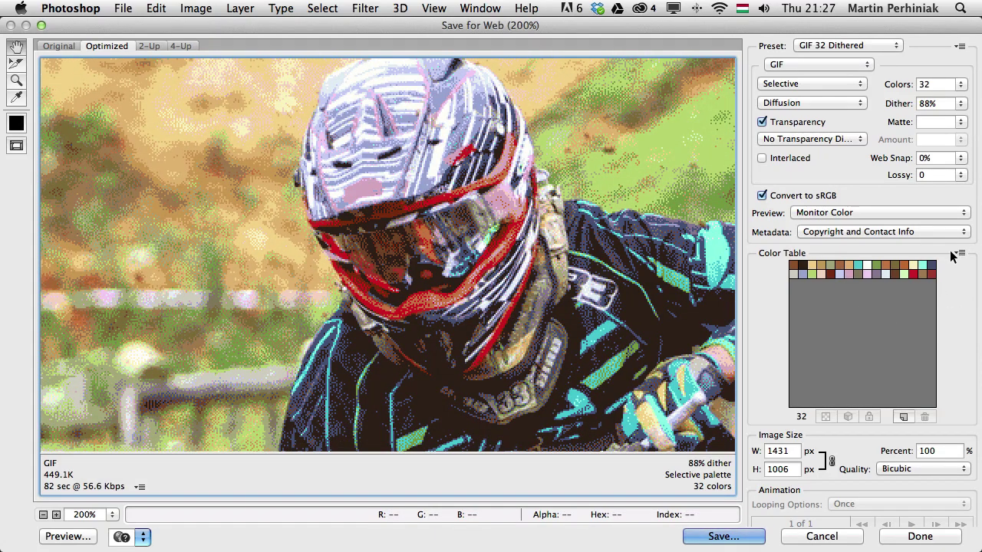
- Compare GIF palettes of 256, 16 and 64 colours, then close without saving
left_click(961, 84)
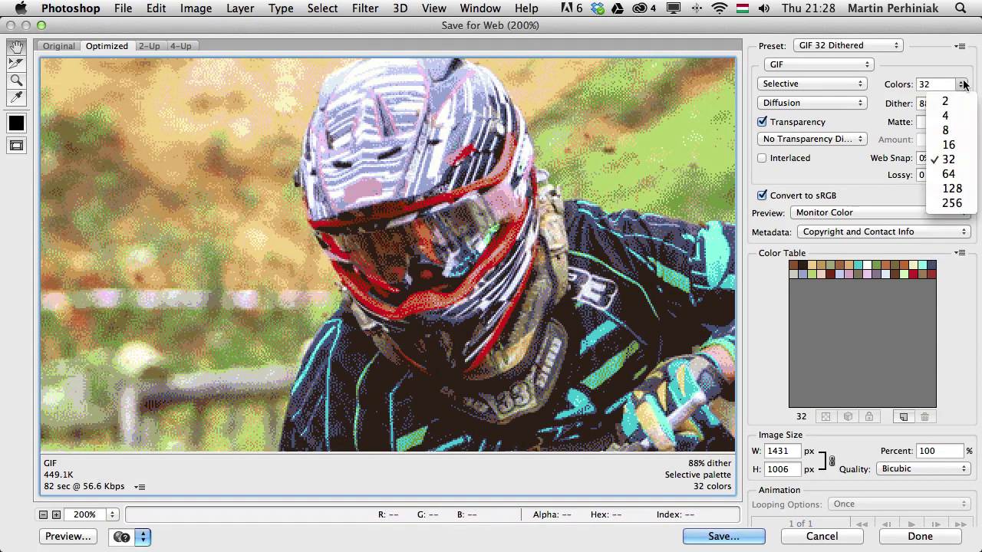
left_click(951, 204)
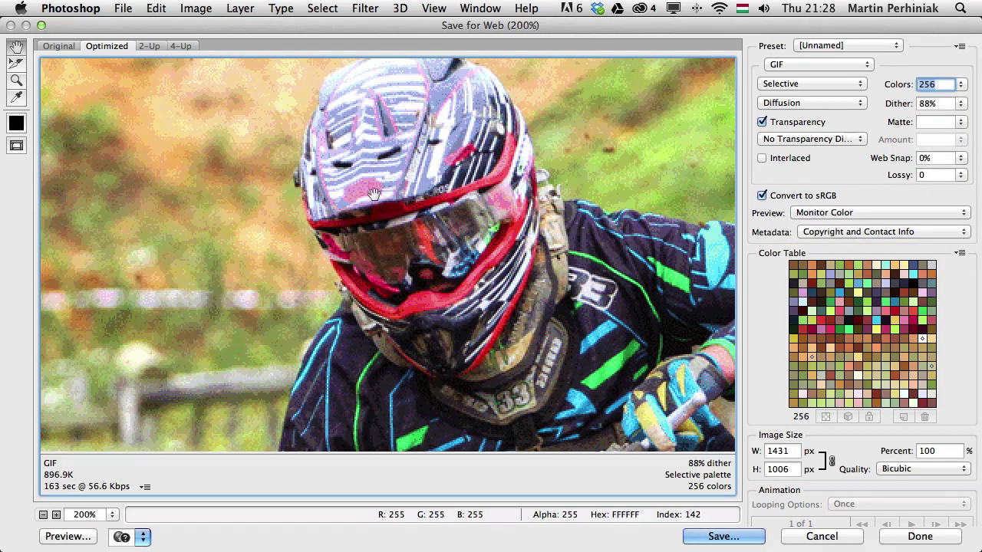
left_click(959, 84)
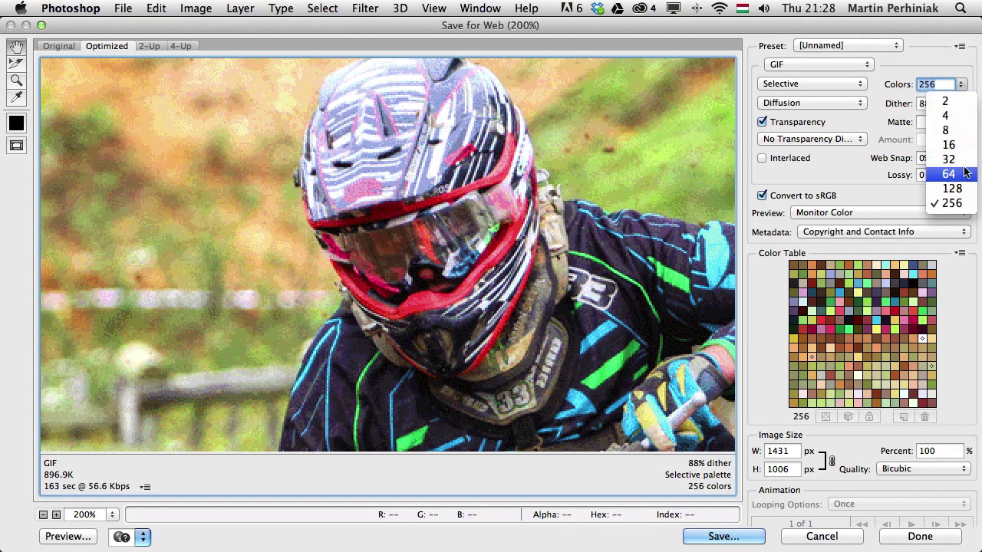
key("Escape")
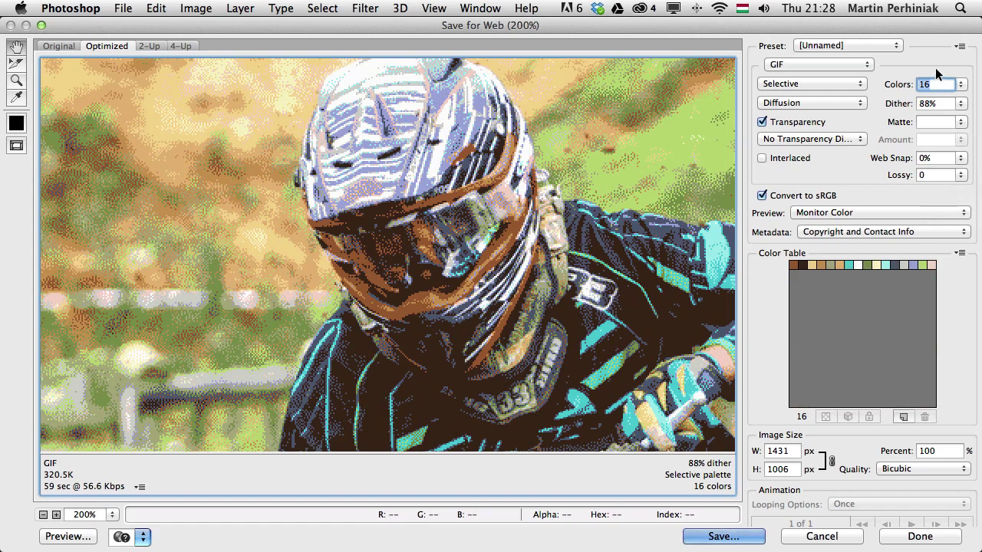
left_click(958, 86)
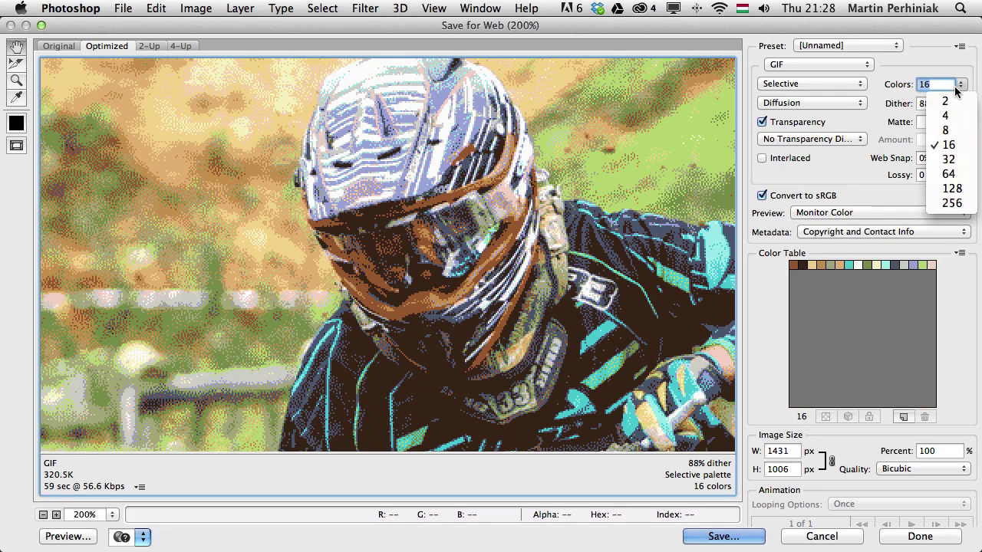
left_click(955, 175)
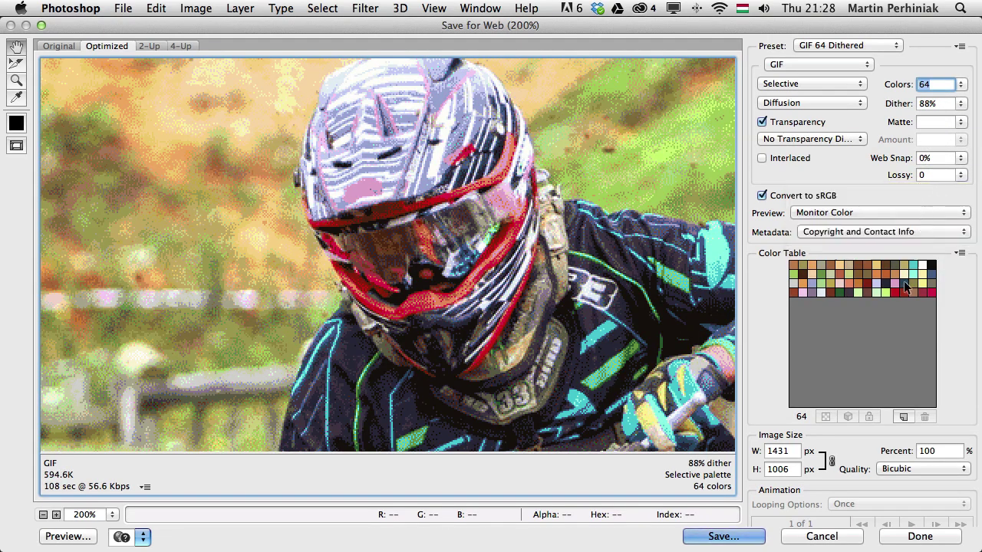
left_click(821, 536)
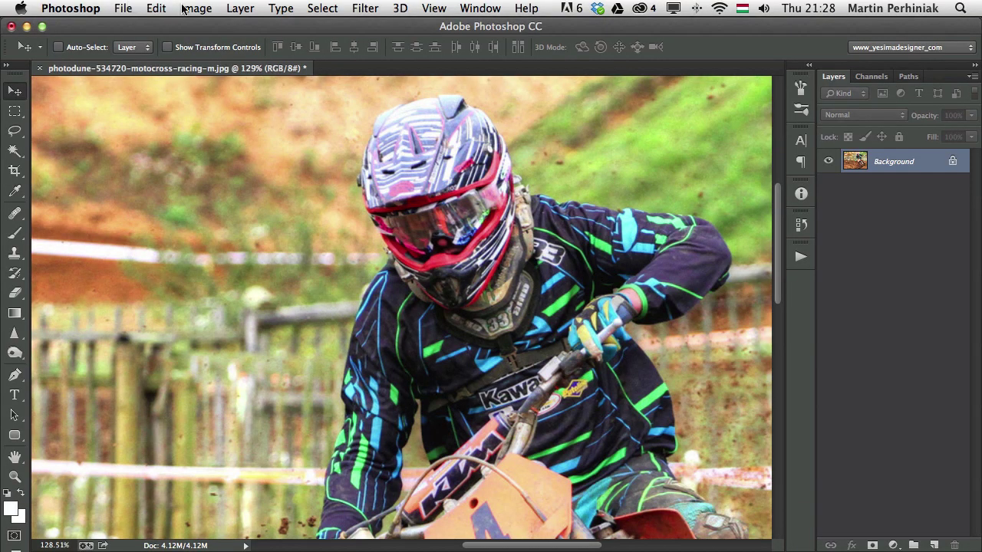
- Leave the colour mode as RGB and fit the whole photo on screen with Cmd+0
left_click(194, 8)
mouse_move(205, 26)
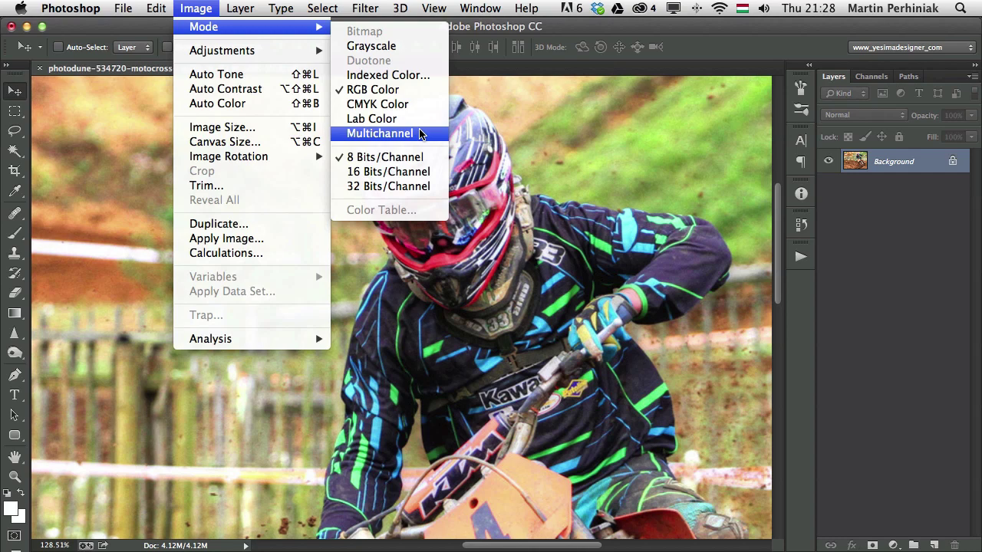
left_click(492, 150)
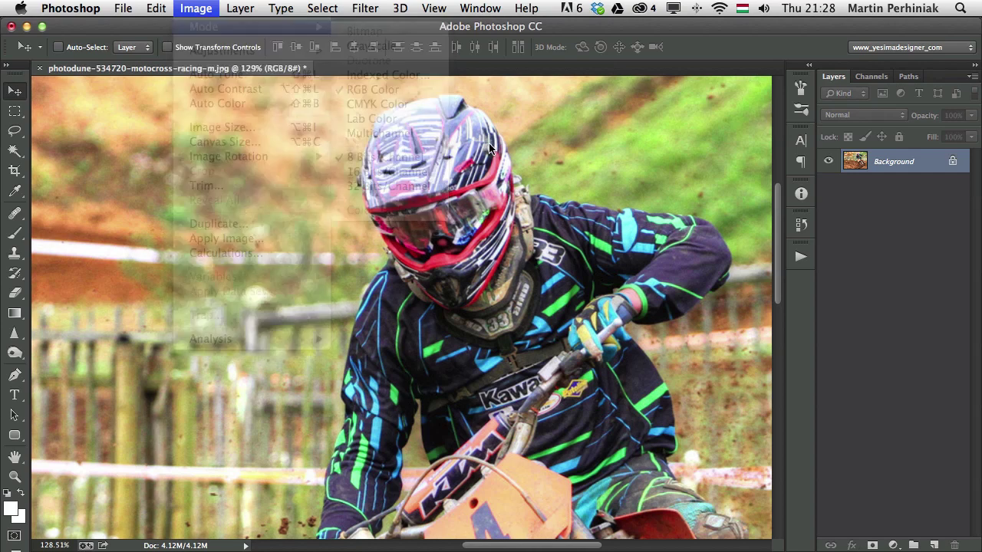
key("super+0")
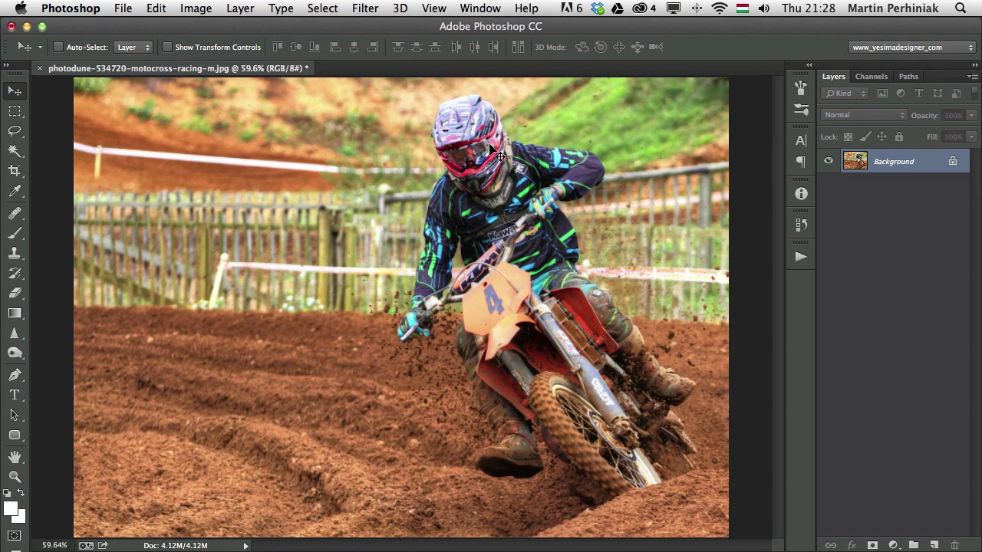